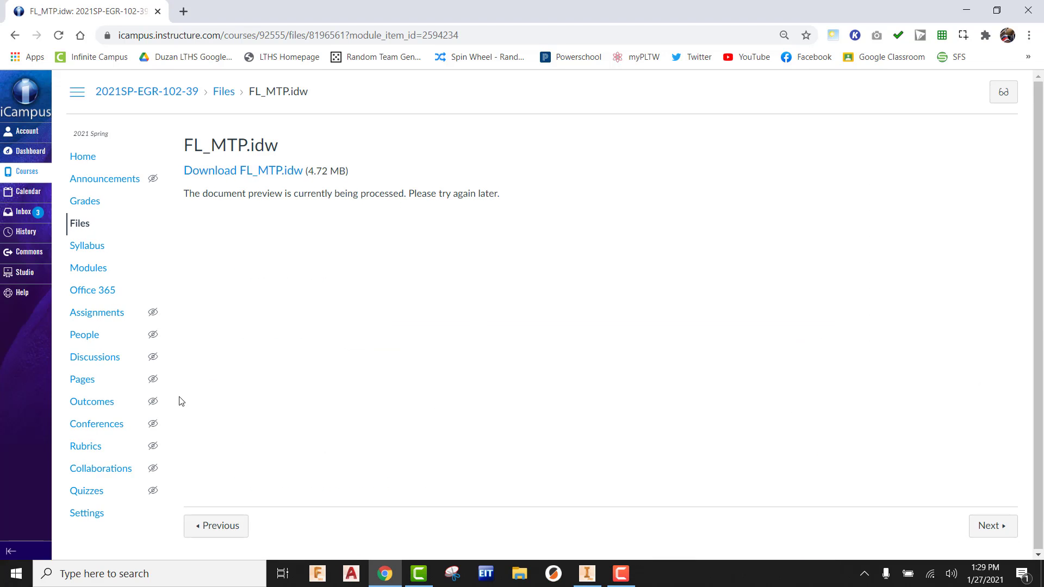
# Step: Download FL_MTP.idw from the course page, show it in its folder, and copy the file
pyautogui.click(285, 172)
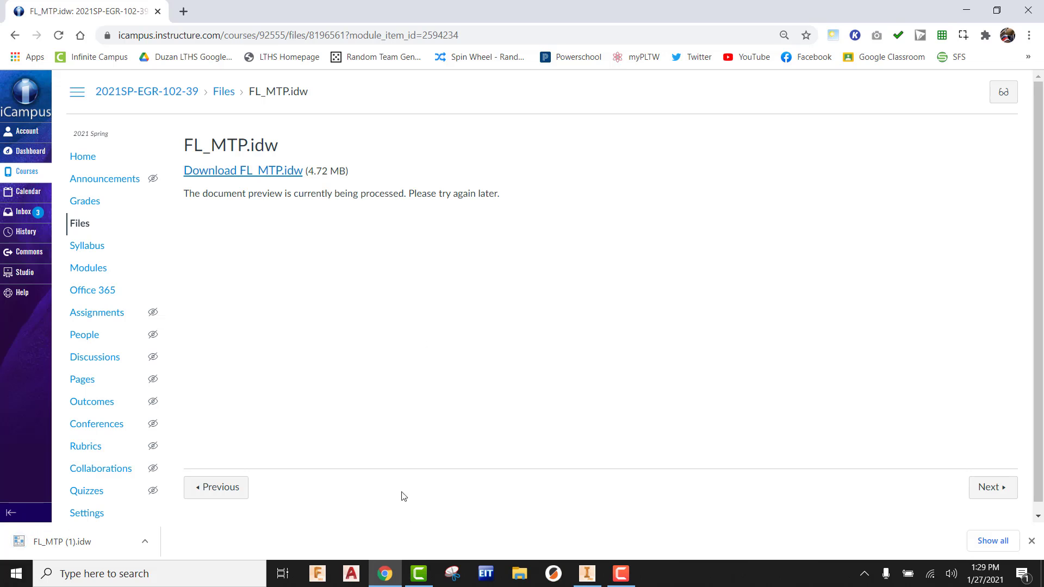
pyautogui.rightClick(79, 542)
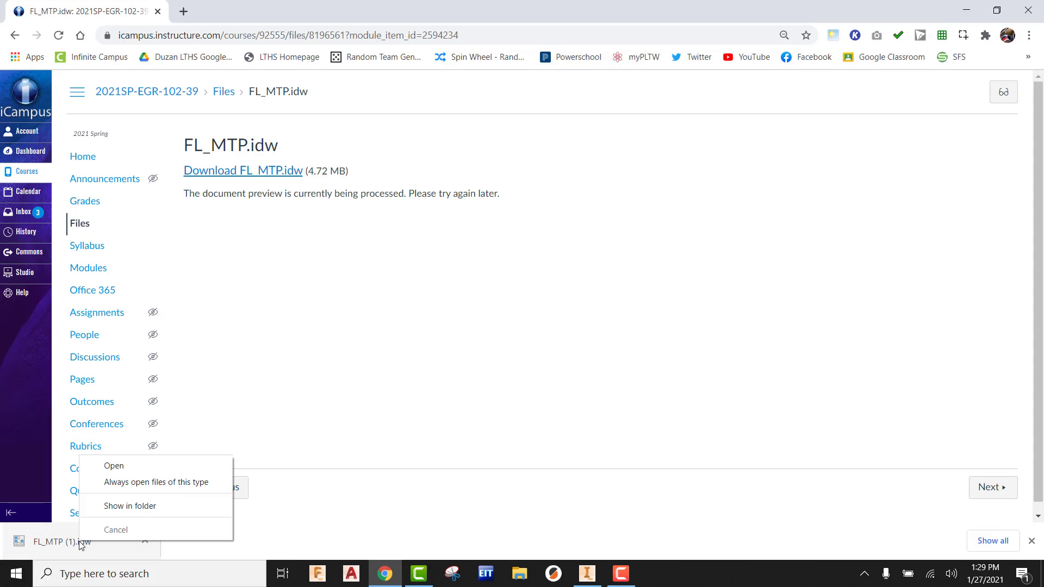
pyautogui.click(122, 505)
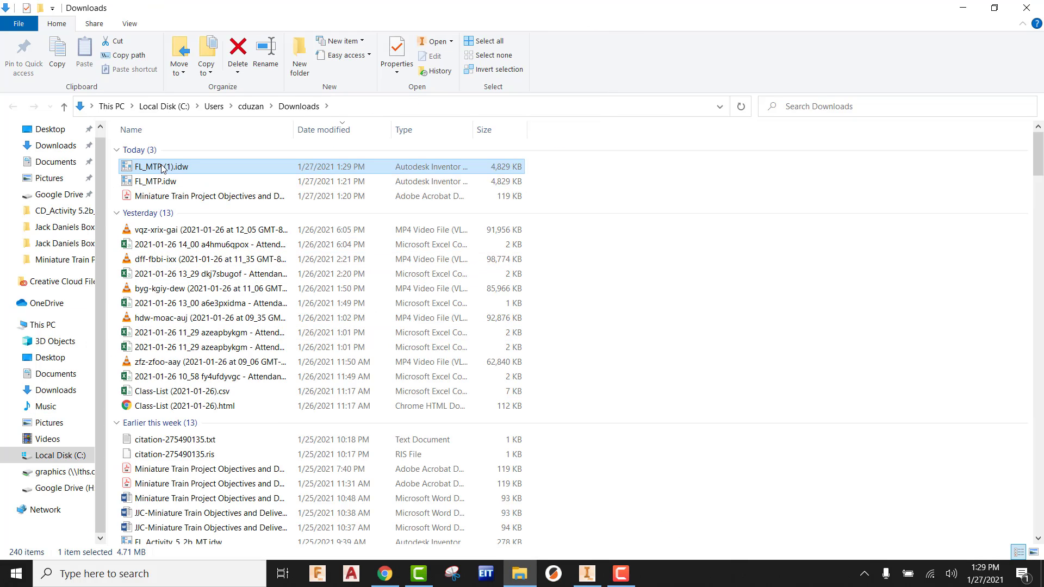
pyautogui.rightClick(160, 170)
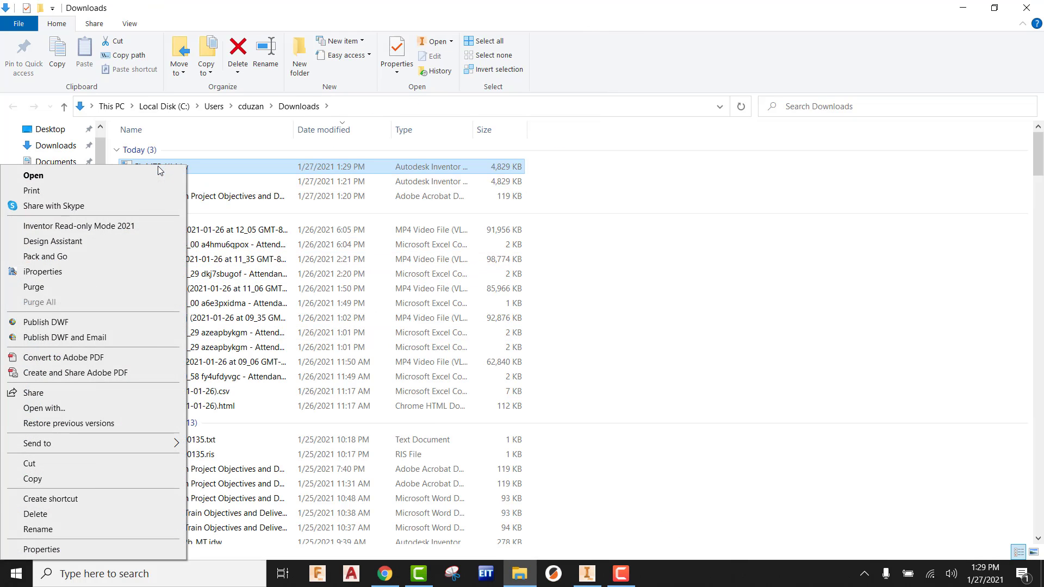
pyautogui.click(48, 480)
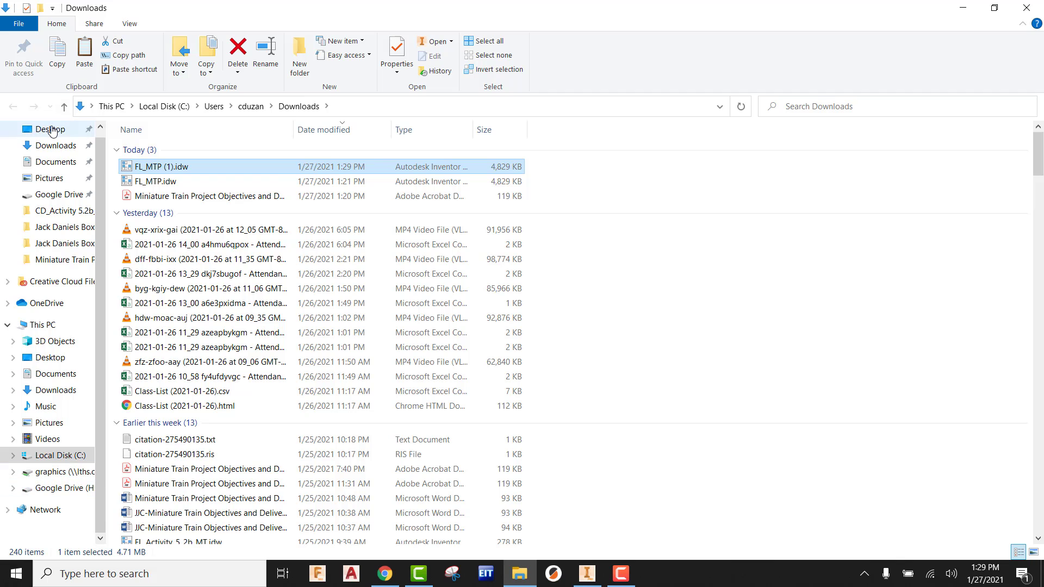
# Step: Paste the copied drawing into the CD_Activity 5.2b_MT folder on the Desktop
pyautogui.click(54, 129)
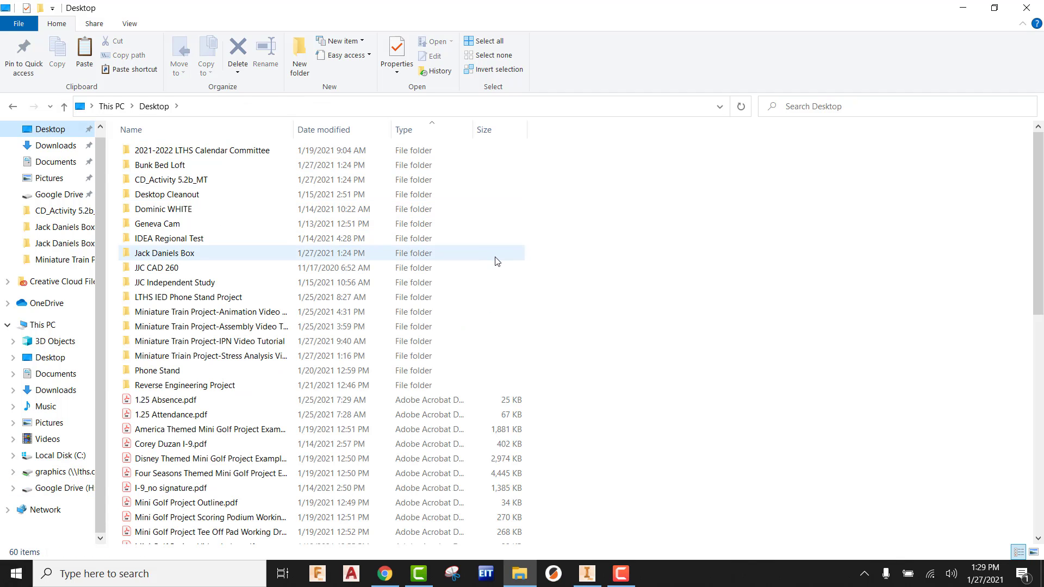
pyautogui.click(161, 183)
pyautogui.doubleClick(161, 183)
pyautogui.scroll(-3, 871, 435)
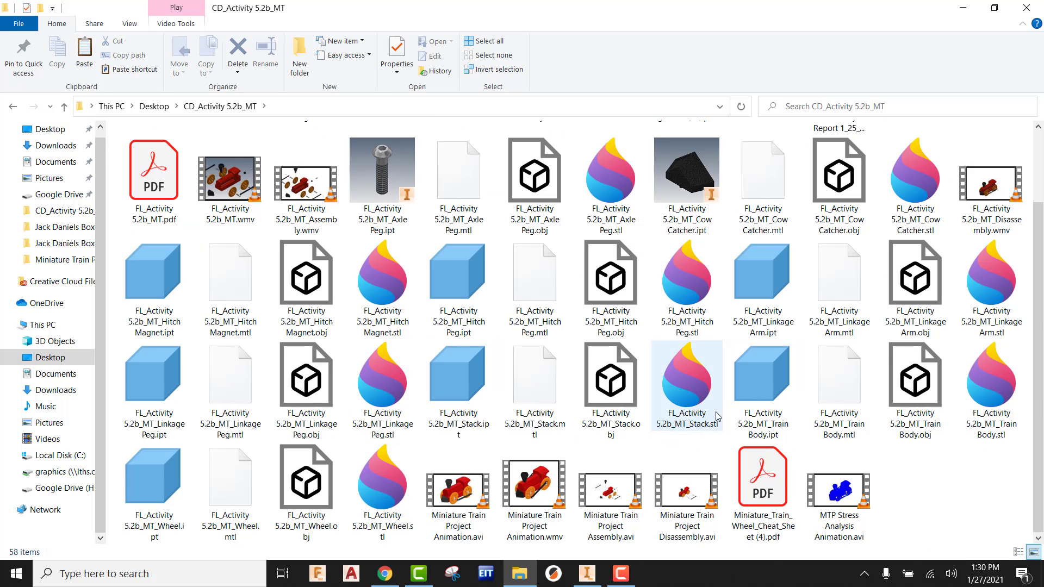
pyautogui.rightClick(938, 484)
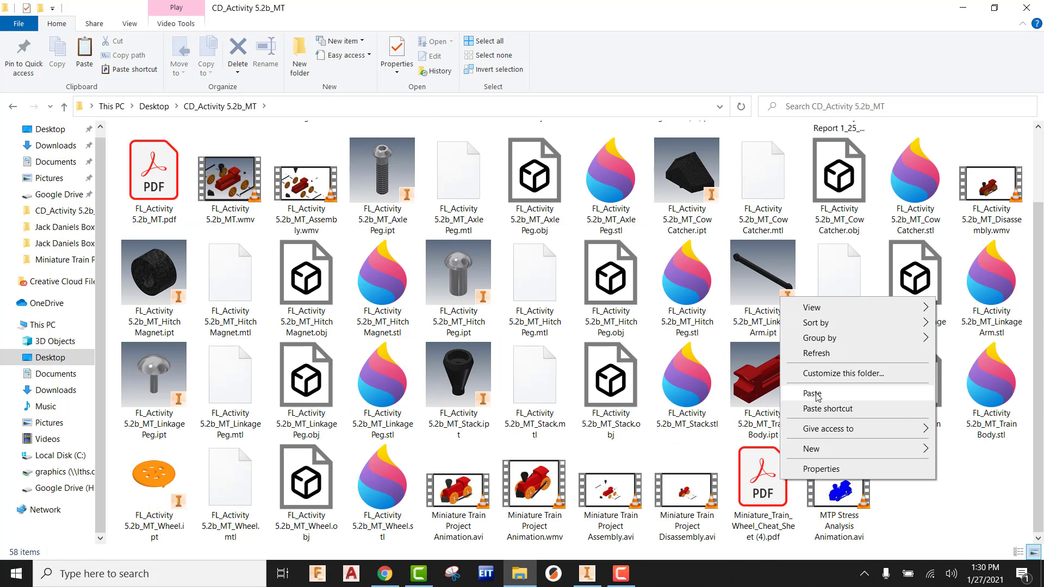
pyautogui.click(892, 405)
# Step: Rename the pasted drawing to FL_MTP.idw and open it in Autodesk Inventor
pyautogui.rightClick(916, 519)
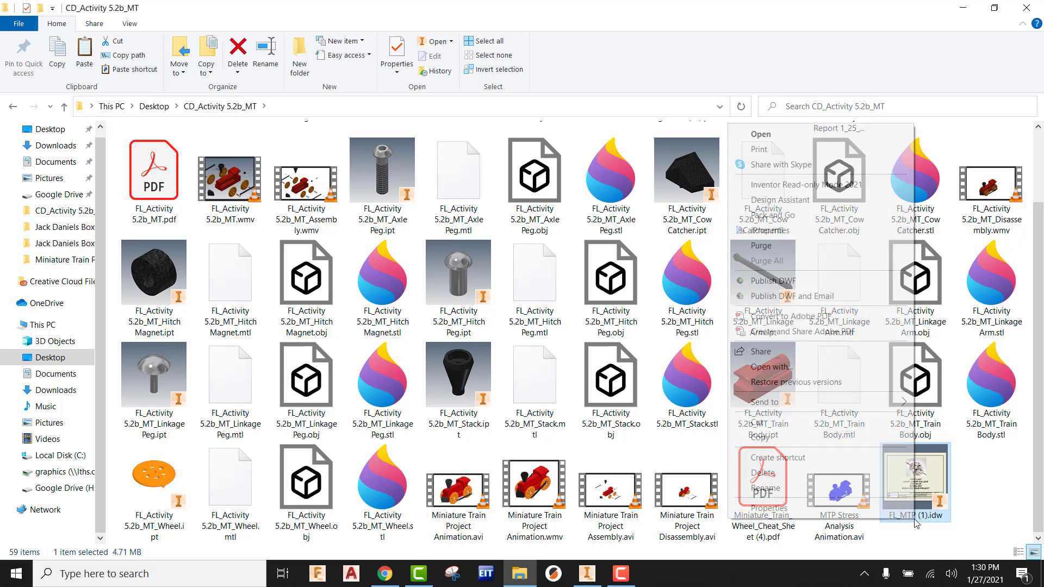
pyautogui.click(788, 487)
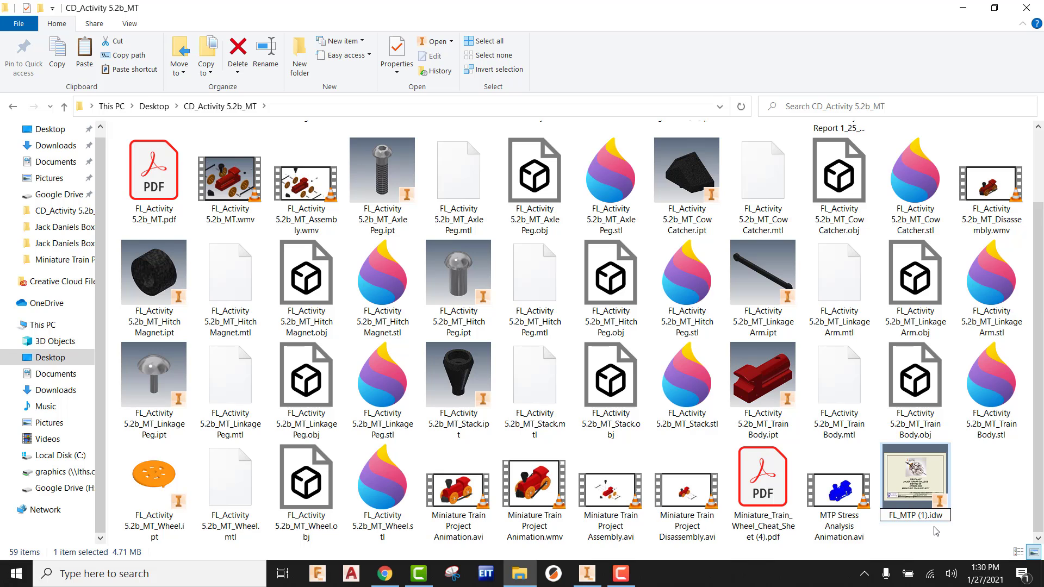
pyautogui.press('BackSpace')
pyautogui.press('BackSpace')
pyautogui.press('BackSpace')
pyautogui.press('BackSpace')
pyautogui.press('Return')
pyautogui.click(953, 540)
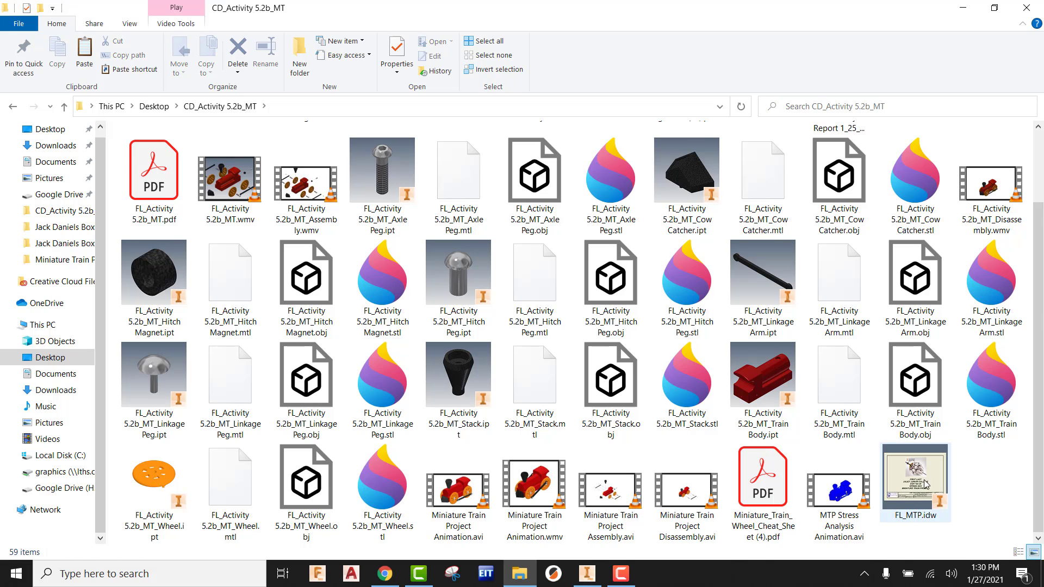
pyautogui.doubleClick(918, 519)
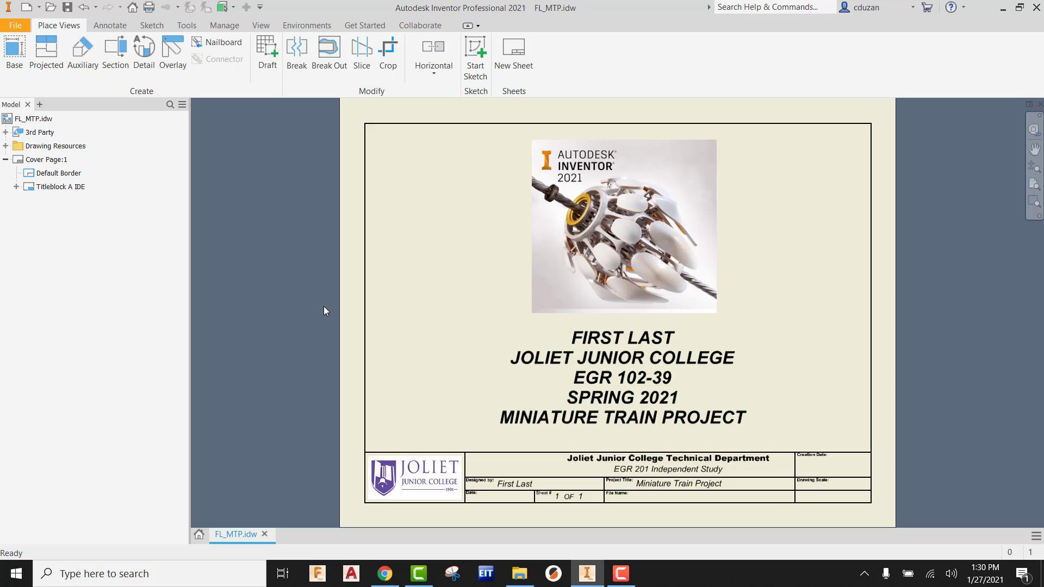
pyautogui.click(617, 253)
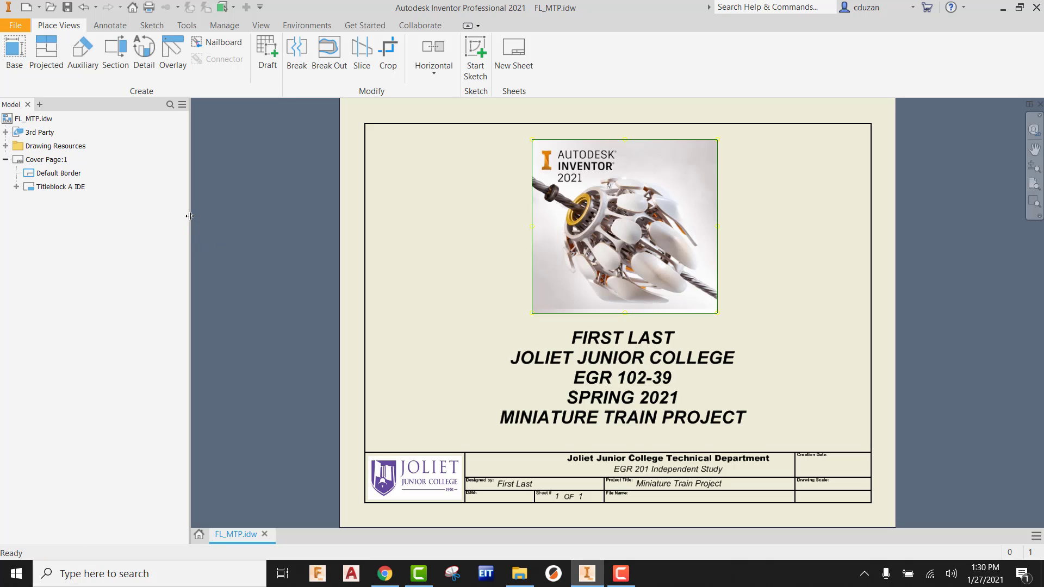
# Step: Switch to Chrome and read the working drawing requirements in Miniature Train Project Objectives and Deliverables List.pdf in the course modules
pyautogui.click(385, 573)
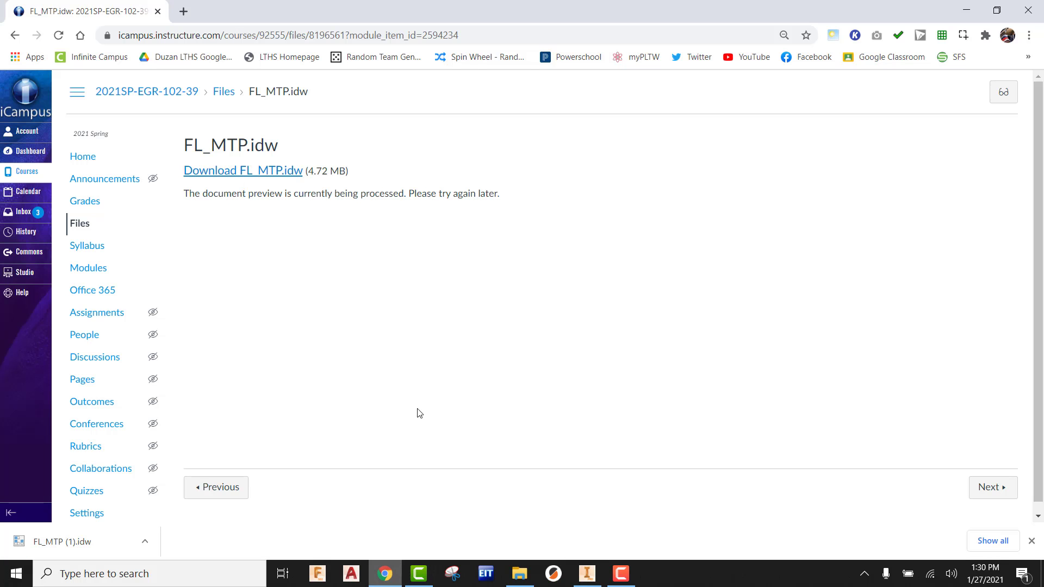
pyautogui.click(95, 268)
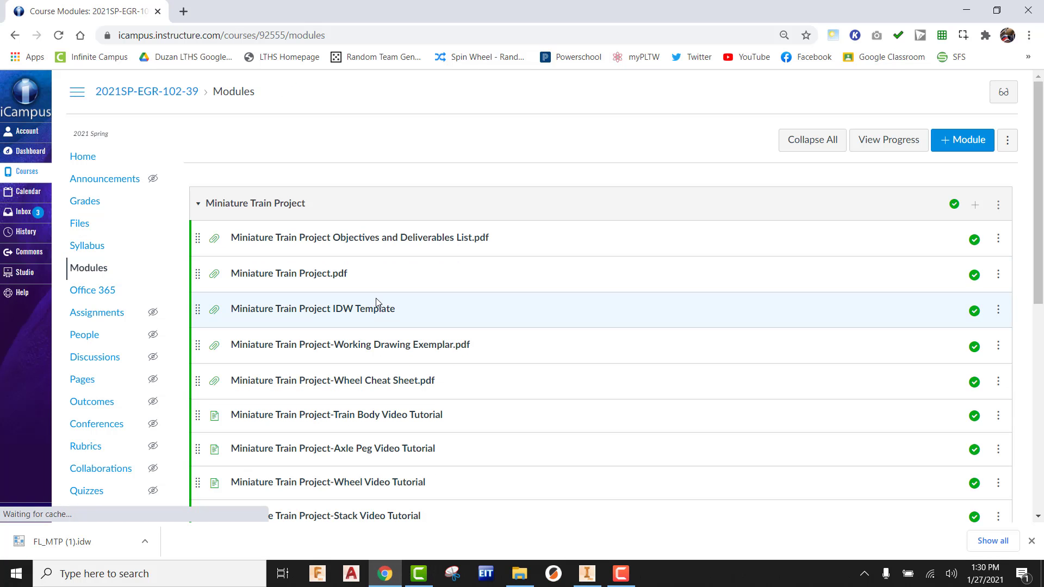
pyautogui.click(389, 238)
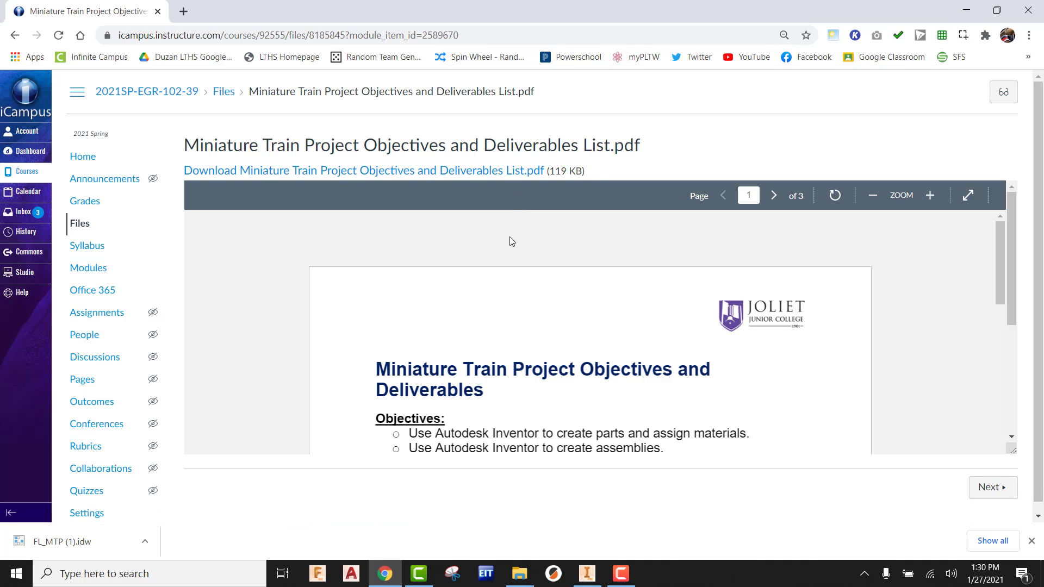
pyautogui.scroll(-15, 588, 331)
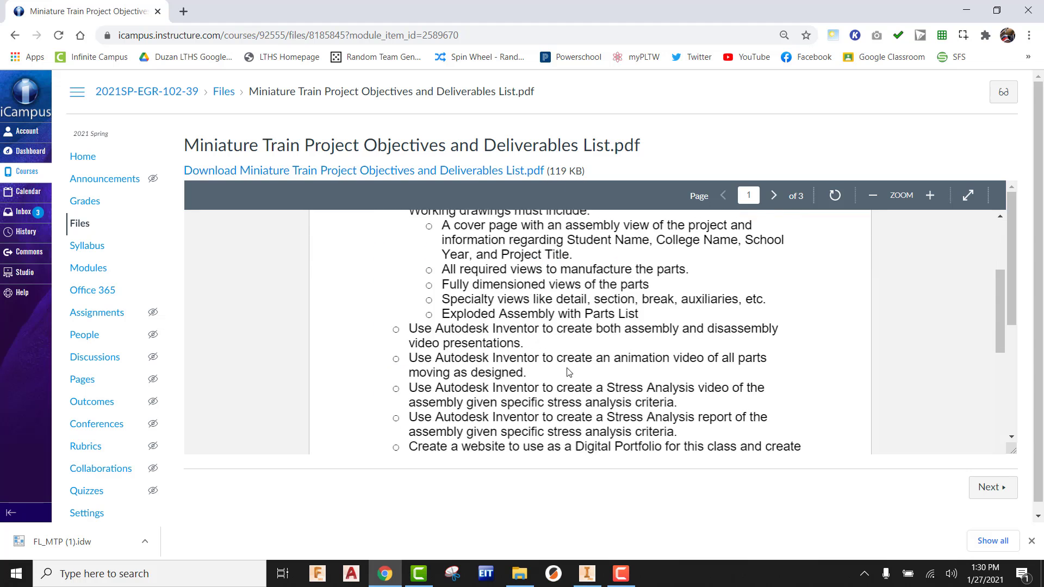
pyautogui.scroll(-3, 570, 379)
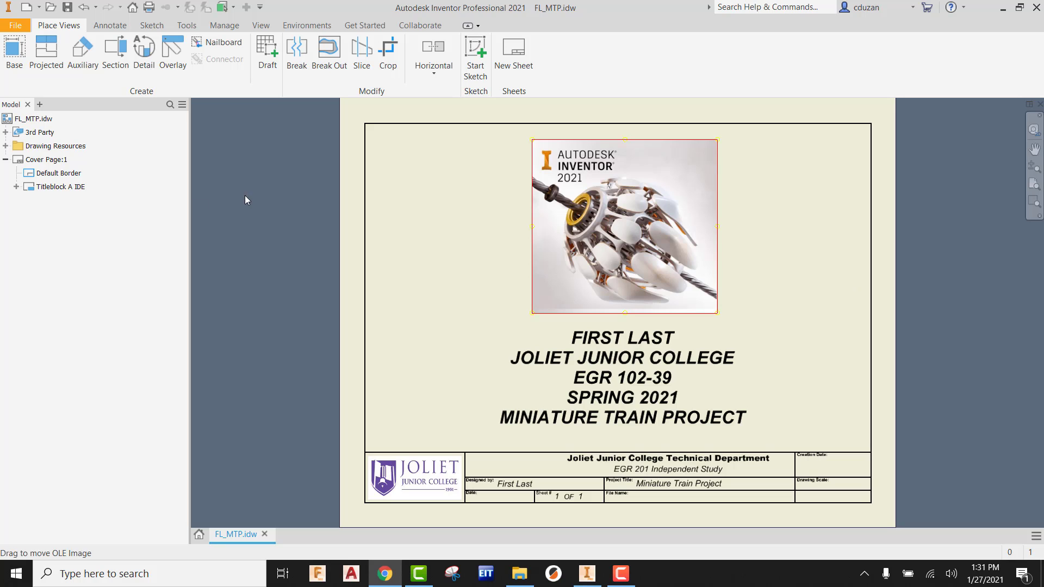
# Step: Review the name, size and orientation settings of the Cover Page sheet in FL_MTP.idw and accept them
pyautogui.click(55, 162)
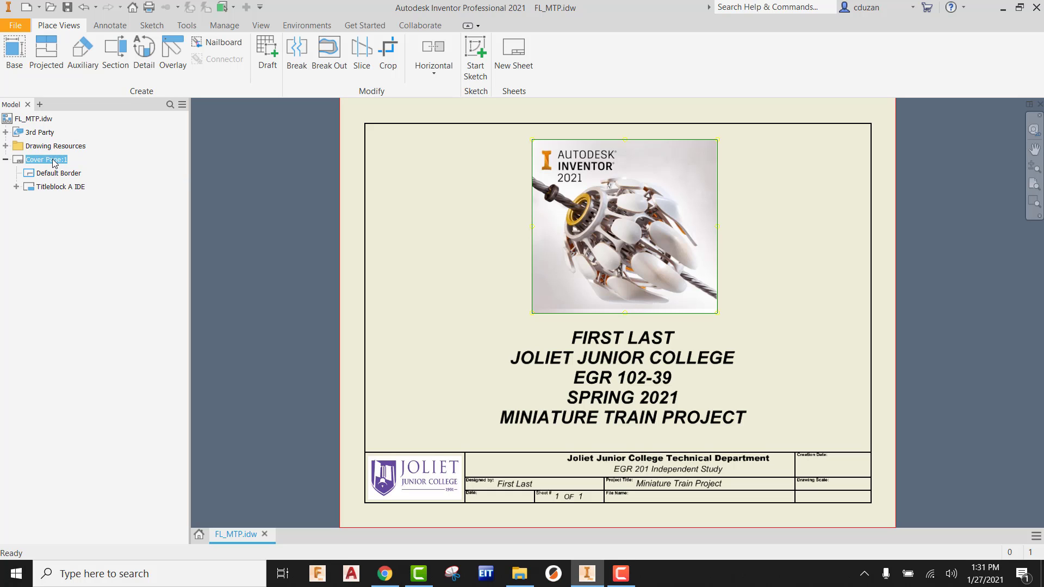
pyautogui.rightClick(55, 162)
pyautogui.click(82, 253)
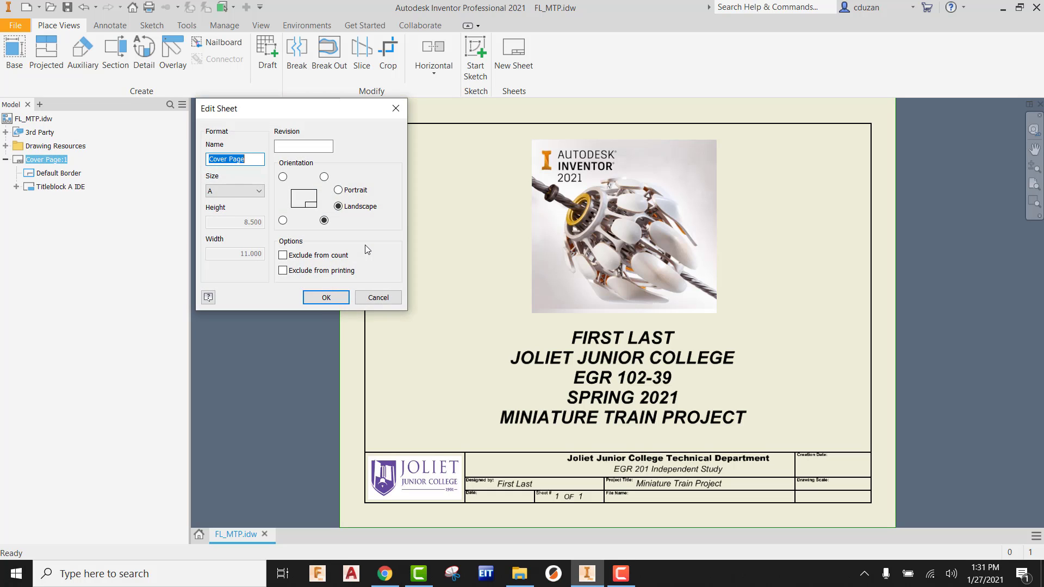
pyautogui.click(326, 298)
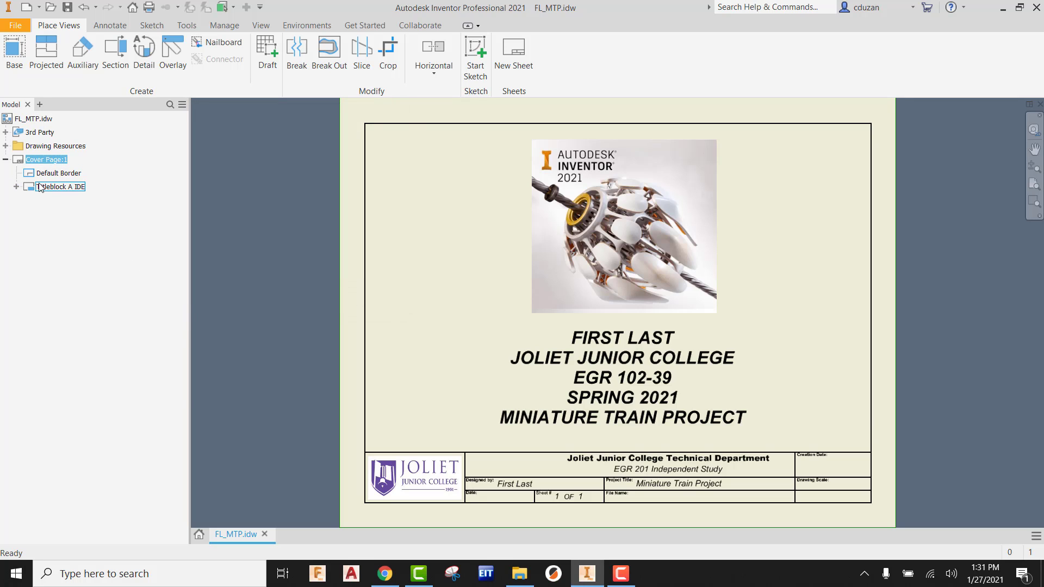
# Step: Check the name and project title fields in the cover page's Titleblock A IDE, and examine the title block up close
pyautogui.click(17, 187)
pyautogui.rightClick(63, 201)
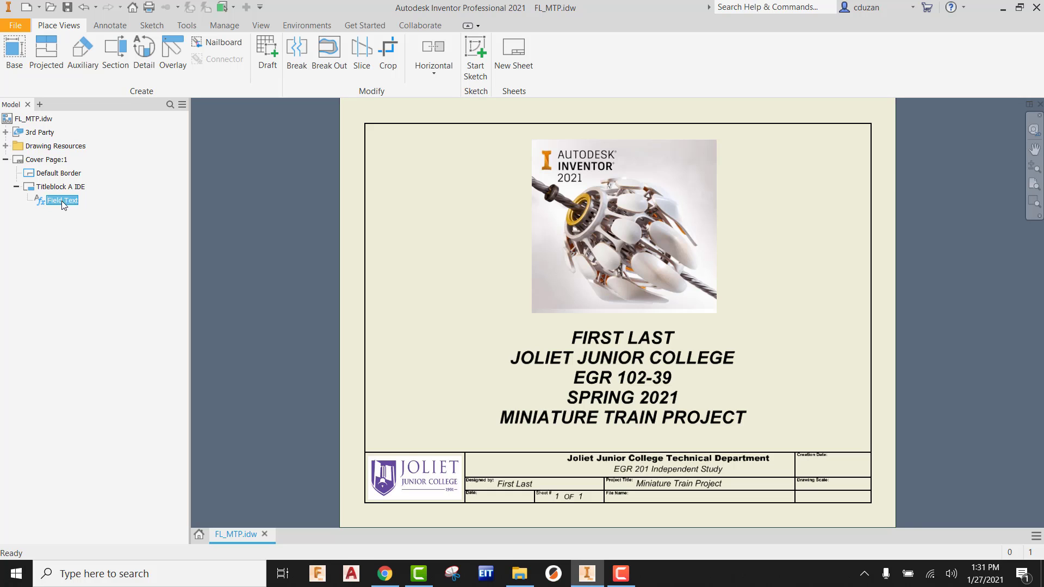
pyautogui.click(87, 220)
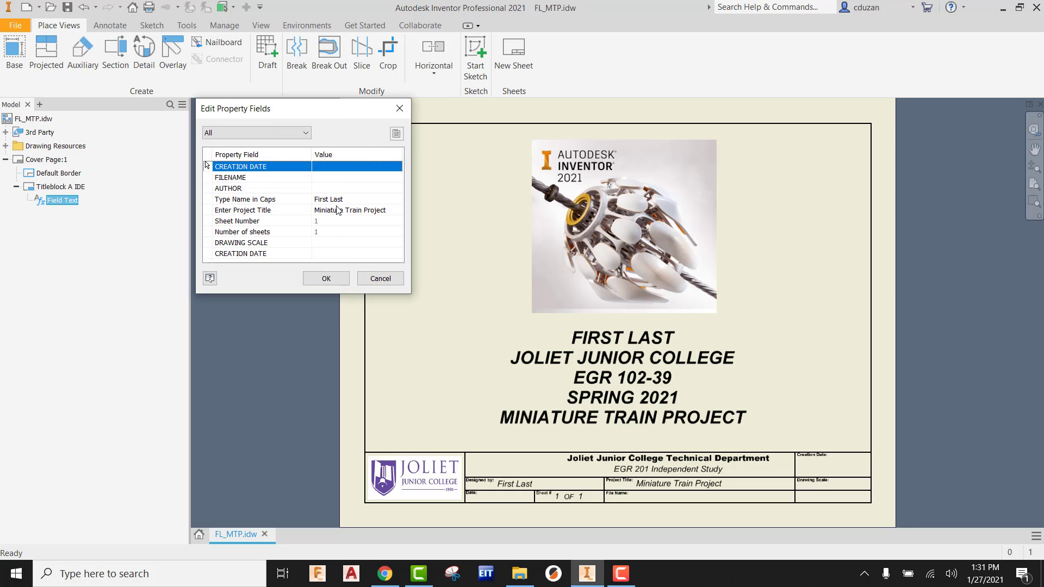
pyautogui.click(343, 200)
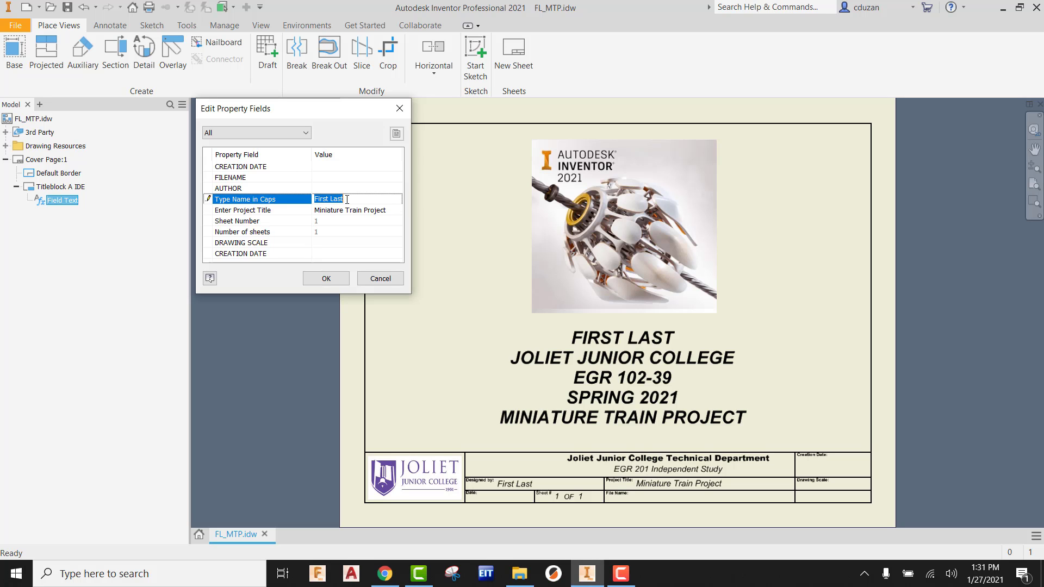
pyautogui.click(330, 279)
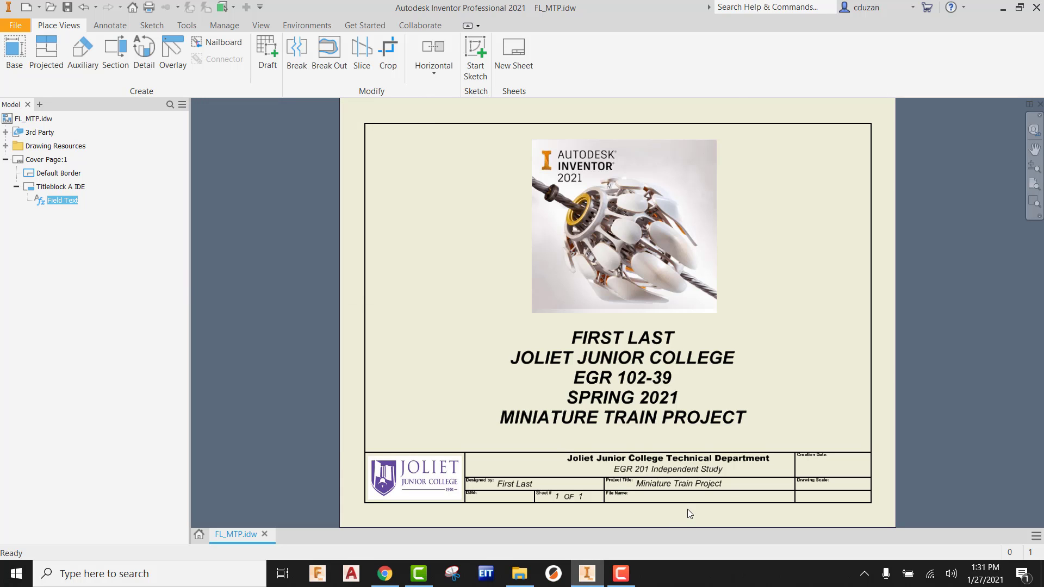
pyautogui.scroll(2, 688, 509)
pyautogui.scroll(1, 742, 397)
pyautogui.scroll(-3, 544, 381)
pyautogui.scroll(3, 500, 384)
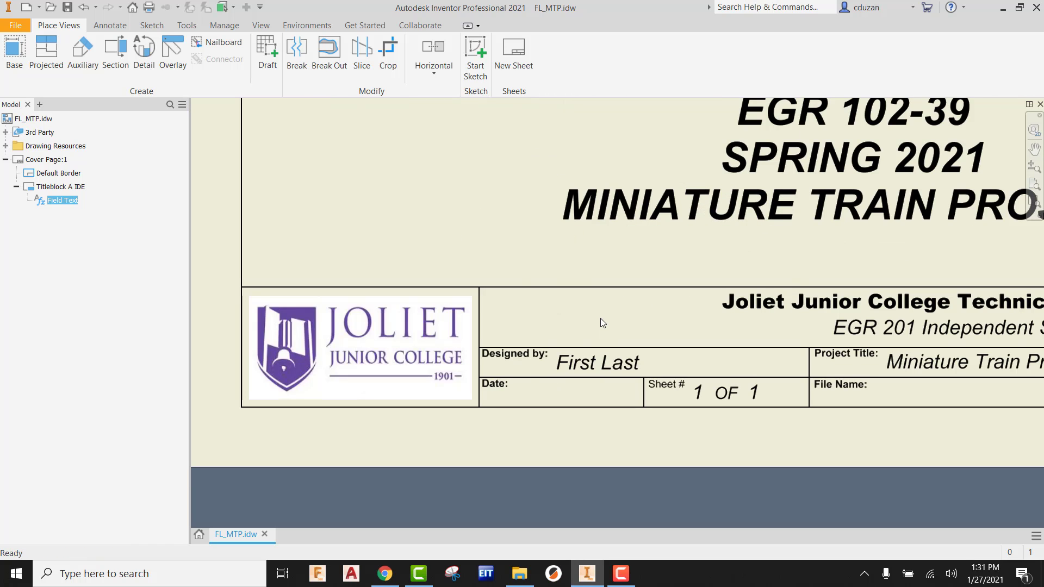
pyautogui.press('Home')
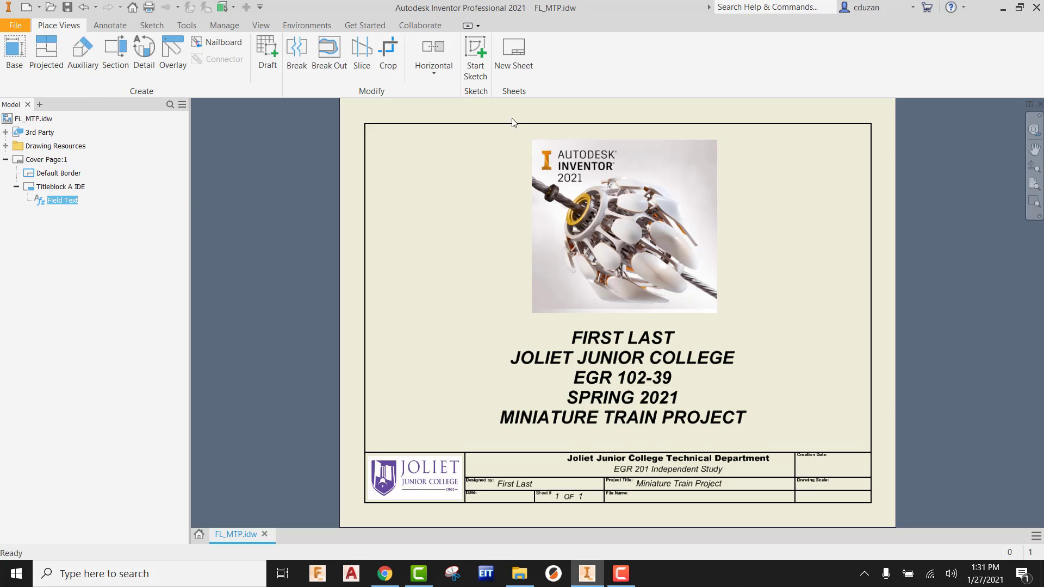
# Step: Add a new sheet with the designer's name and the project title Miniature Train Project in its title block
pyautogui.click(517, 68)
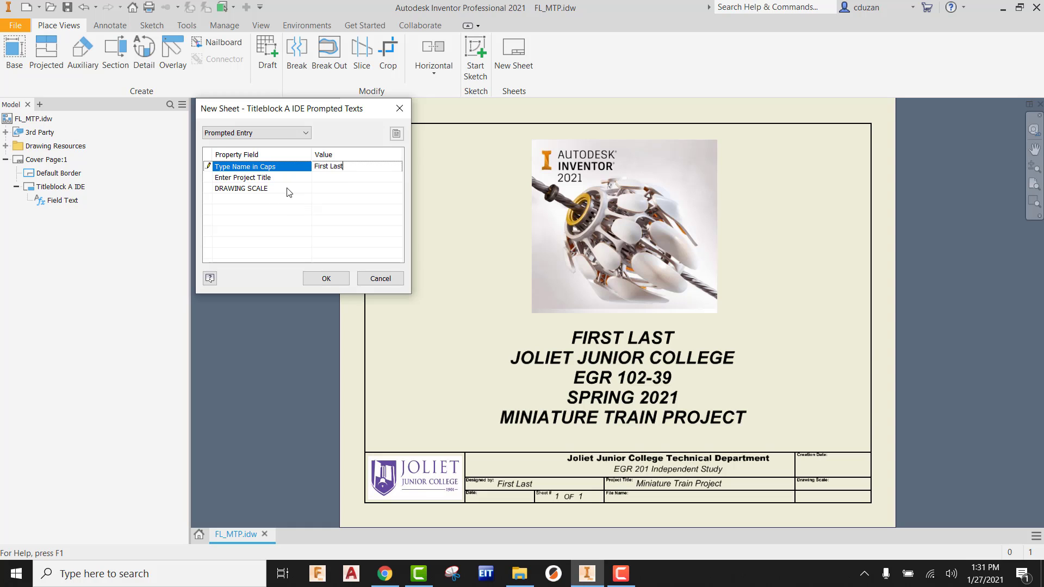
pyautogui.press('Return')
pyautogui.write('Miniature Train project')
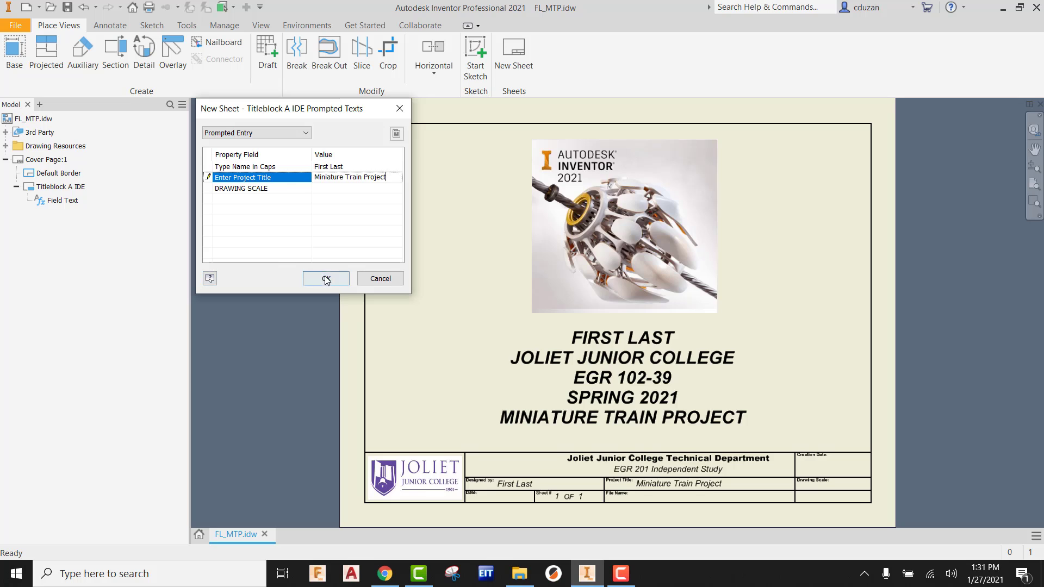
pyautogui.click(321, 278)
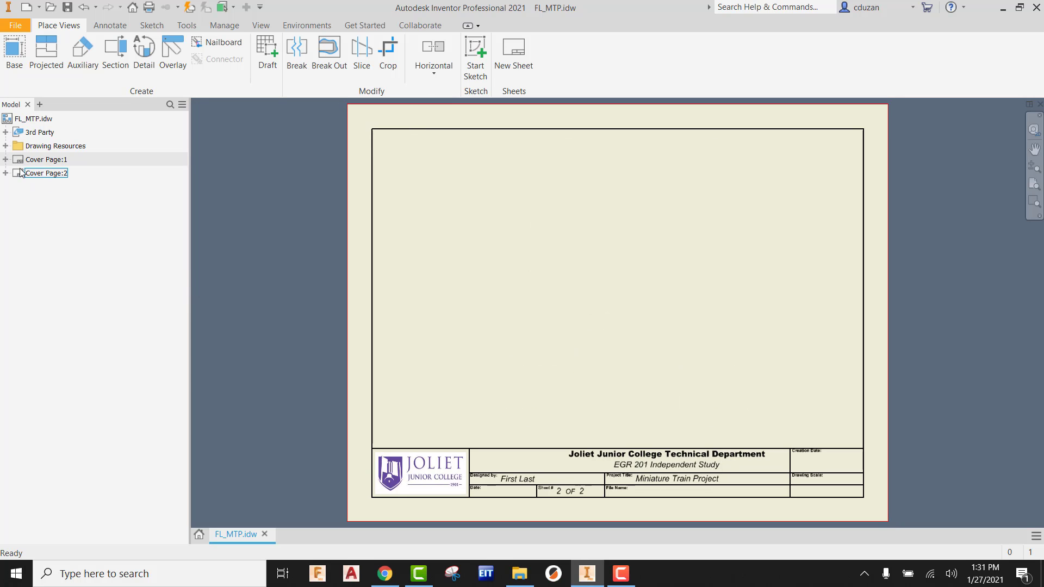
# Step: Launch ZoomIt to magnify and annotate the sheet entries in the model browser, and exit the magnified view
pyautogui.click(109, 574)
pyautogui.write('z')
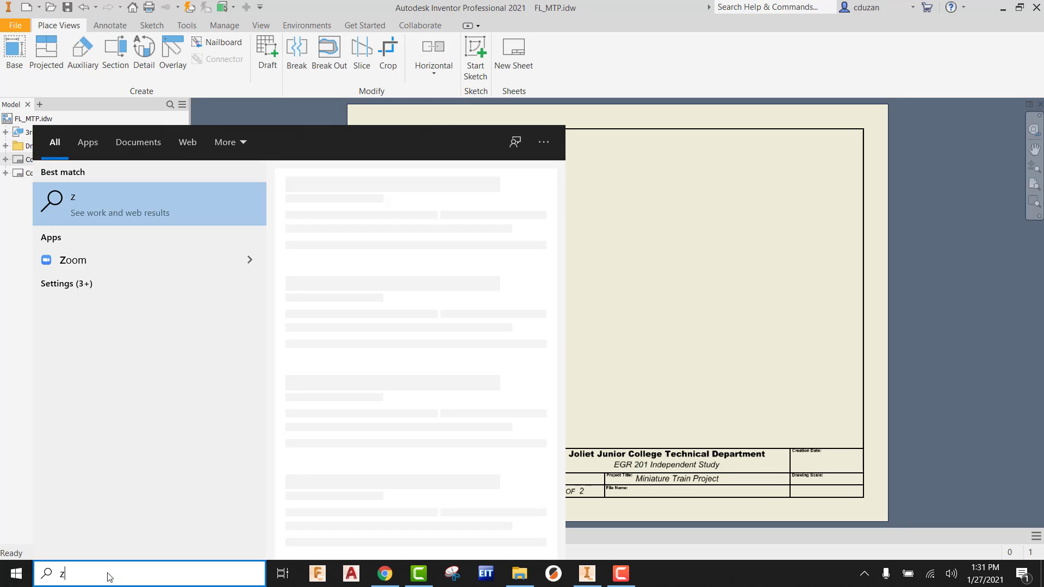
pyautogui.write('oomit')
pyautogui.press('Return')
pyautogui.hotkey('ctrl', '1')
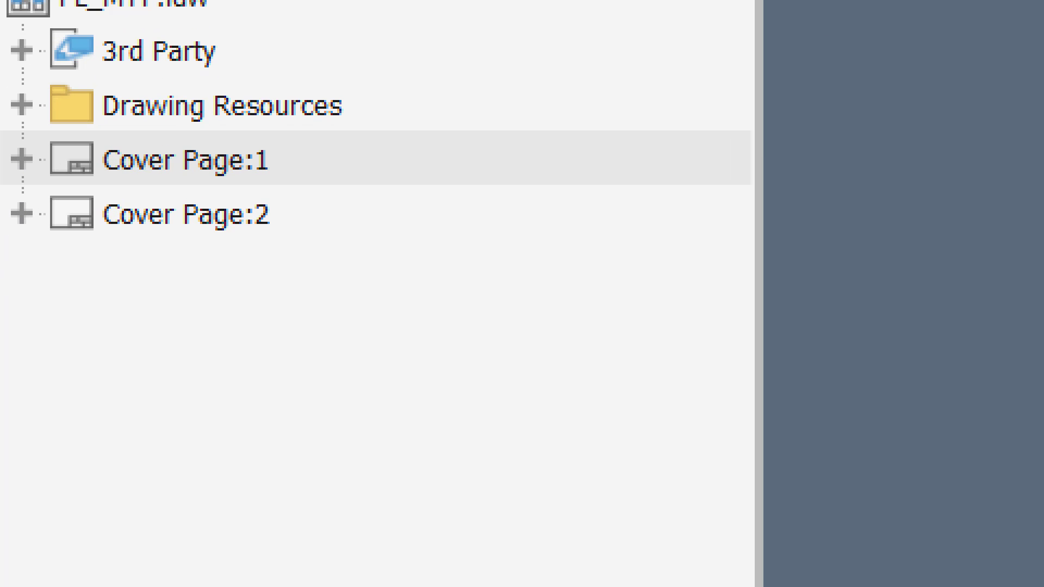
pyautogui.click(103, 268)
pyautogui.moveTo(91, 267); pyautogui.dragTo(554, 348)
pyautogui.press('Escape')
# Step: Rename the second sheet to Exploded Assembly With Parts List
pyautogui.rightClick(53, 175)
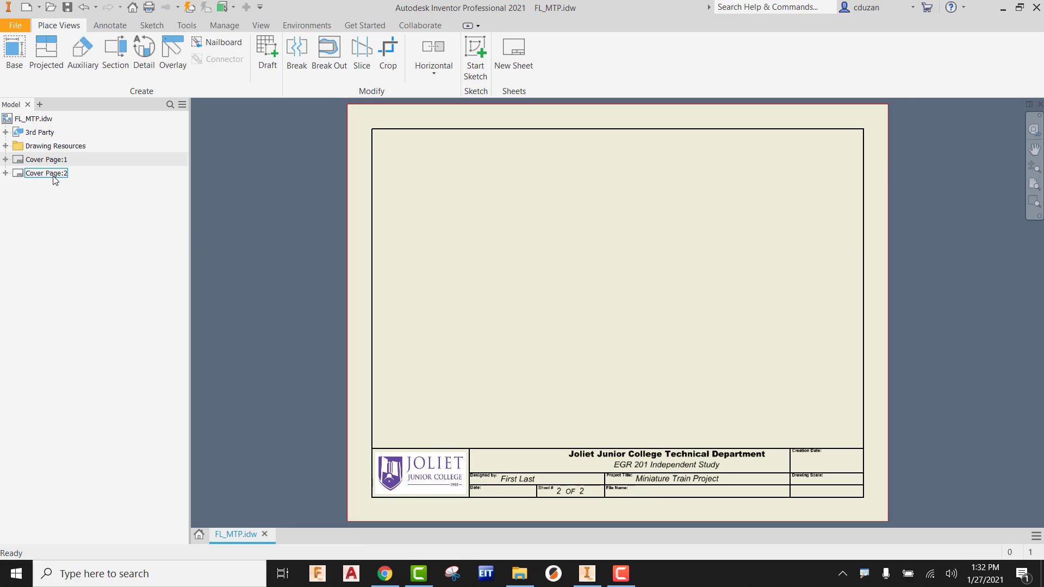
pyautogui.click(86, 269)
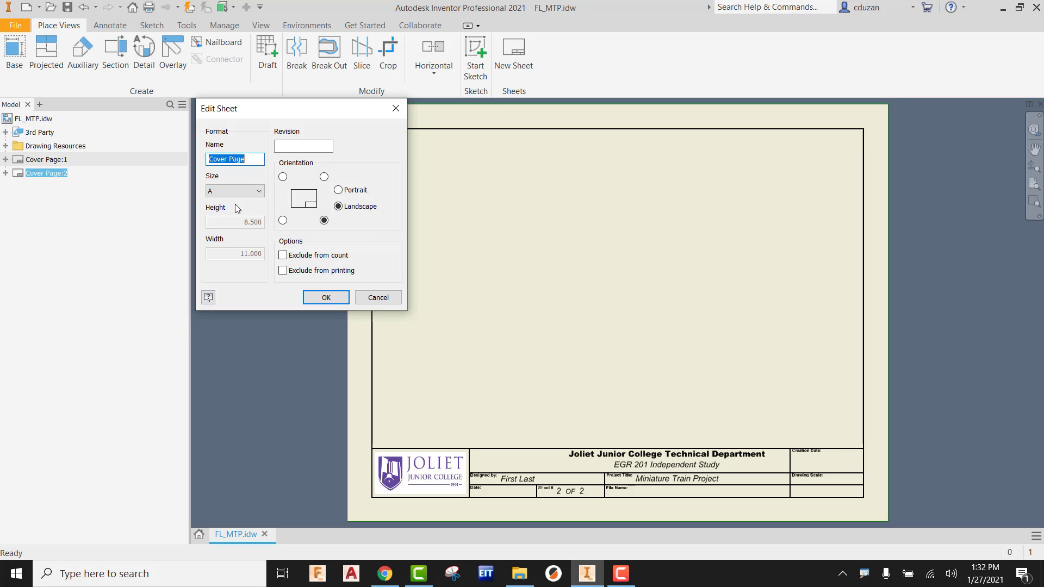
pyautogui.write('Exploded Assembly With Parts List')
pyautogui.click(315, 294)
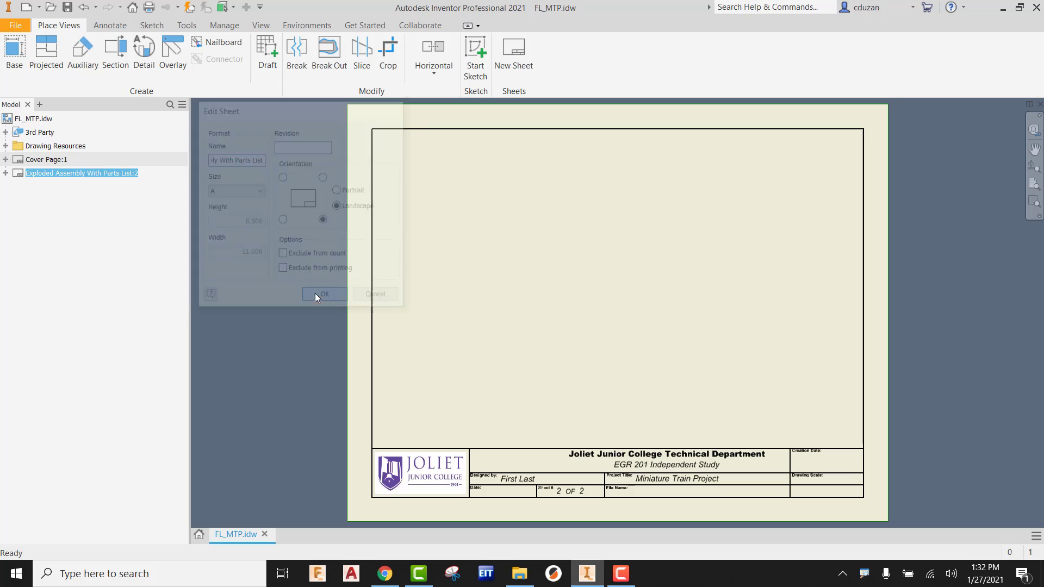
# Step: Add a third sheet with the designer's name and the project title Miniature Train Project in its title block
pyautogui.click(514, 52)
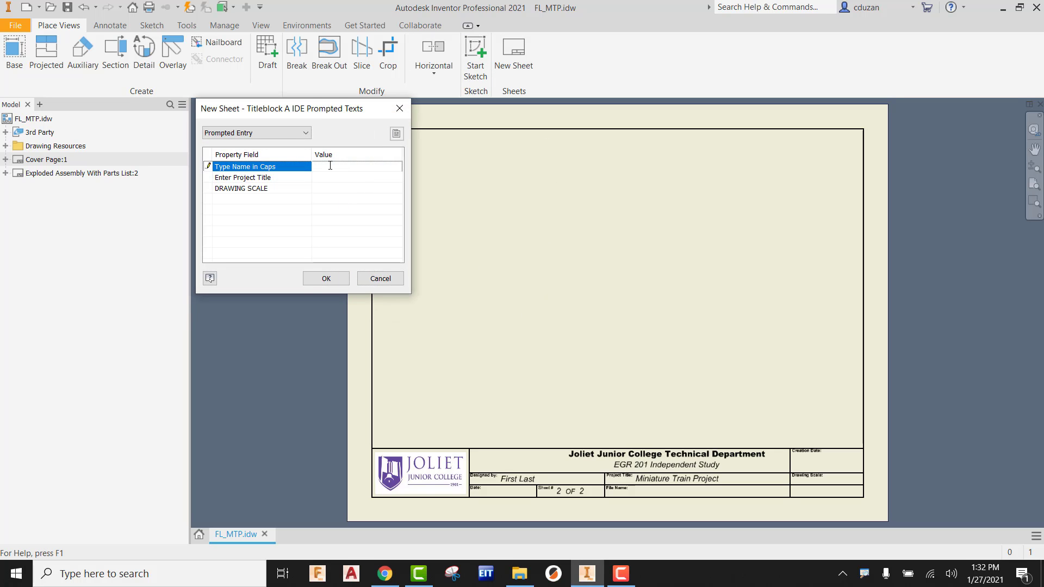
pyautogui.write('First')
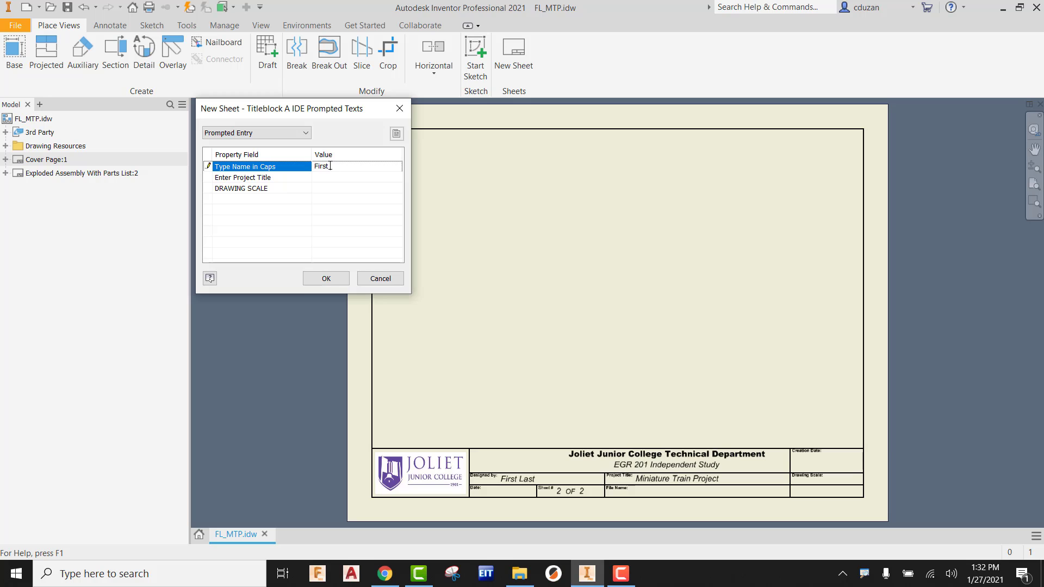
pyautogui.write(' Last')
pyautogui.press('Return')
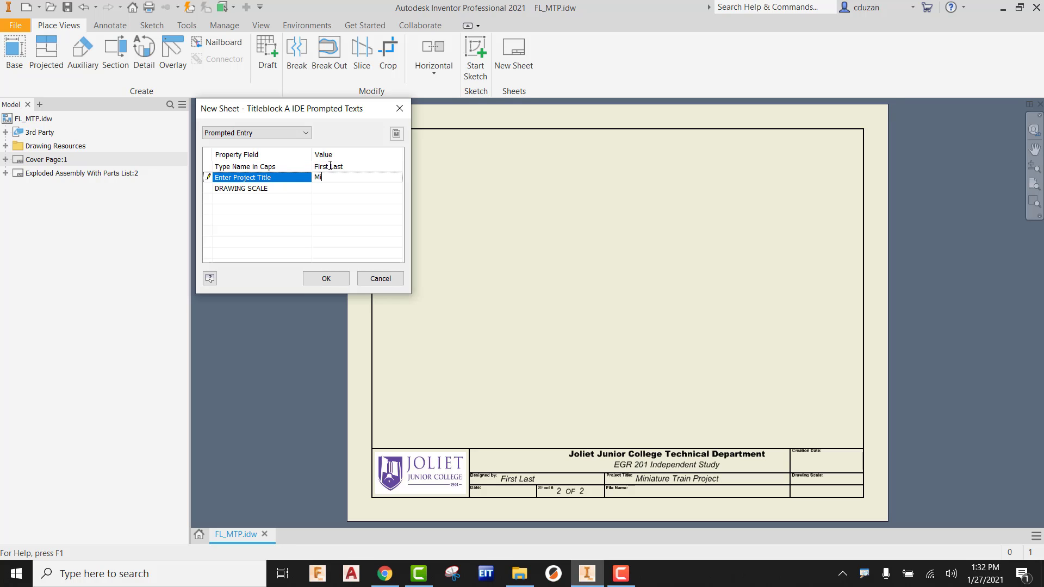
pyautogui.write('Miniature Train')
pyautogui.click(316, 276)
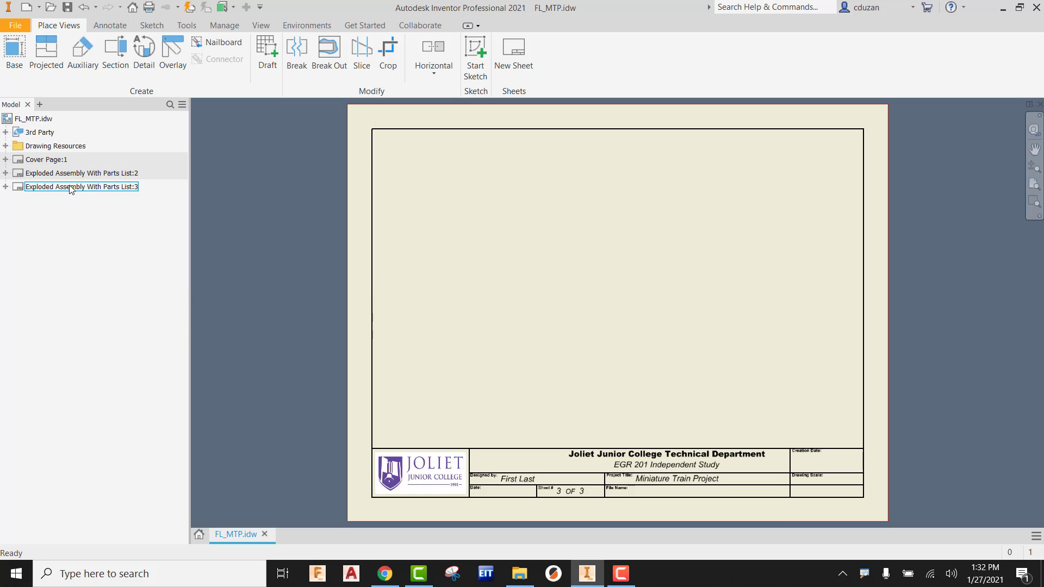
# Step: Rename the third sheet to Axle Peg Working Drawing
pyautogui.rightClick(70, 189)
pyautogui.click(105, 283)
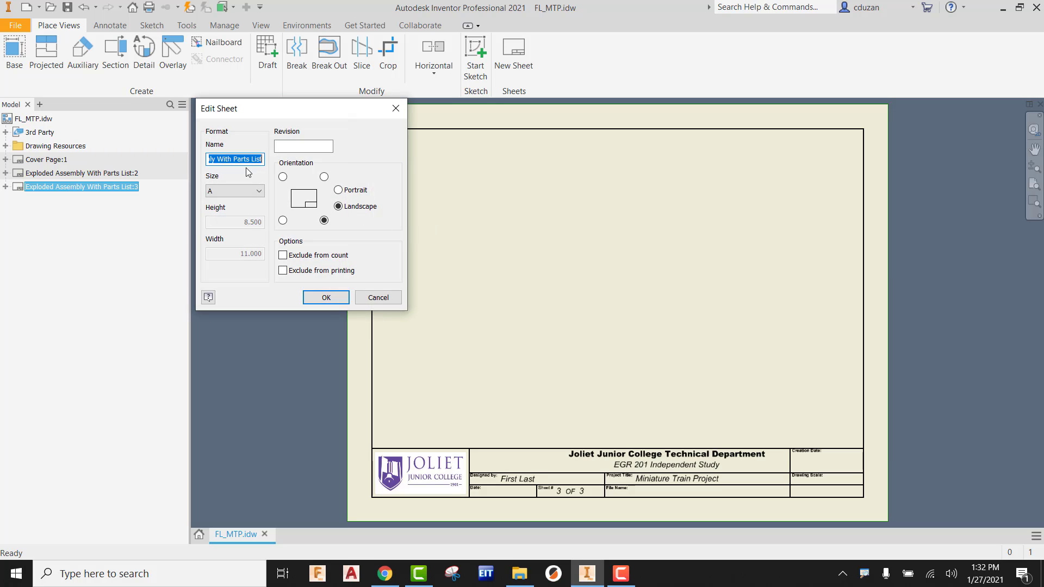
pyautogui.write('Axle Peg Working Drawing')
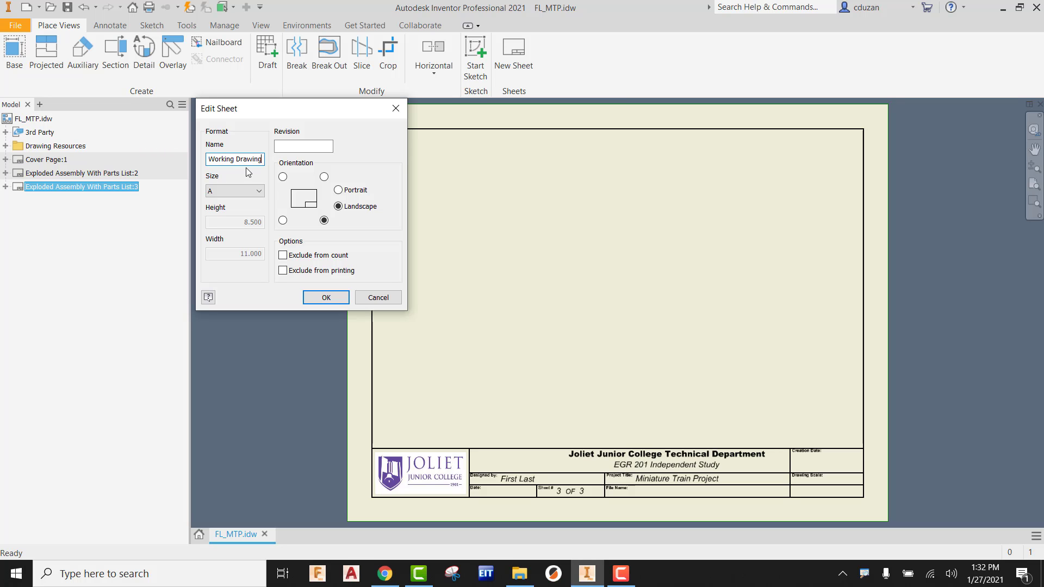
pyautogui.click(325, 298)
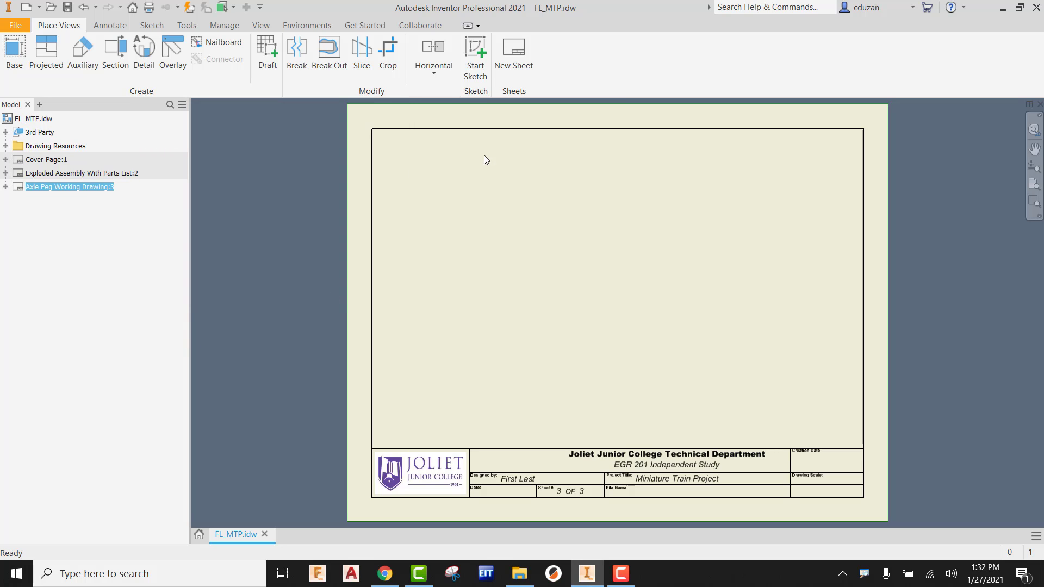
# Step: Add a fourth sheet, filling in the designer's name and the project title Miniature Train Project in the title block prompts
pyautogui.click(519, 59)
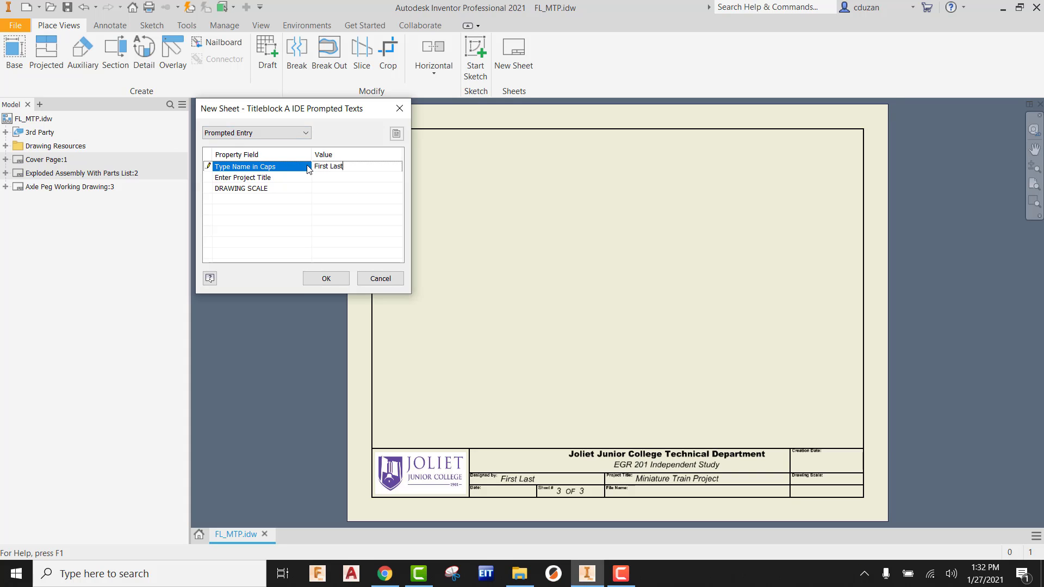
pyautogui.click(336, 180)
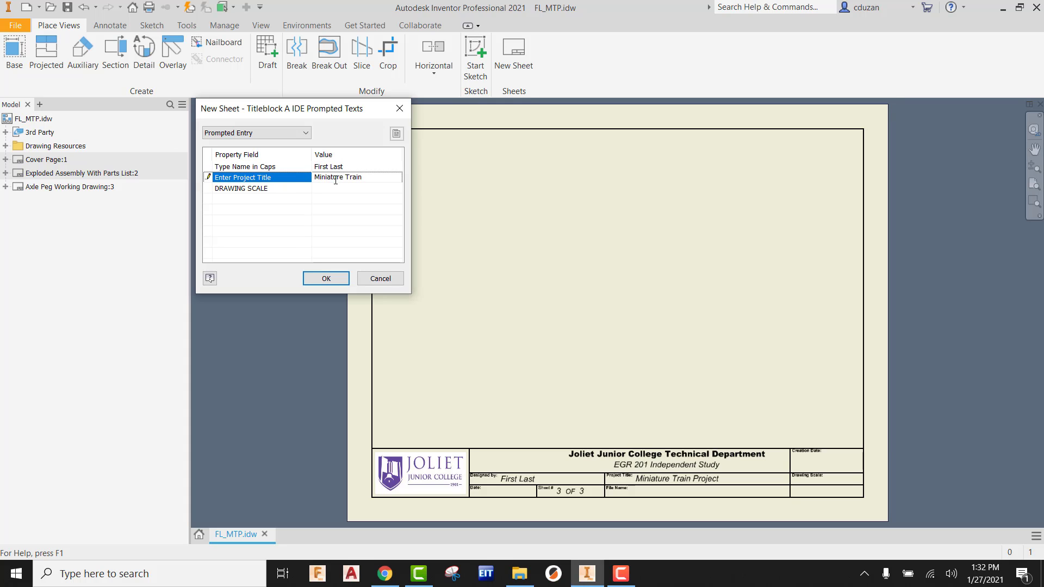
pyautogui.write('Miniature Train Proje')
pyautogui.click(326, 279)
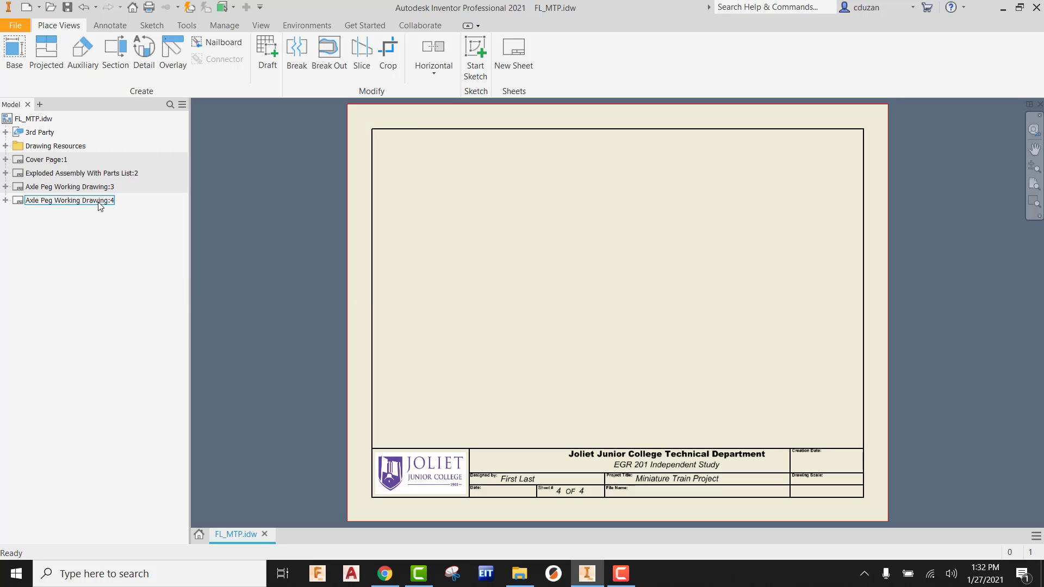
# Step: Rename the fourth sheet to Cow Catcher Working Drawing
pyautogui.rightClick(52, 201)
pyautogui.click(79, 290)
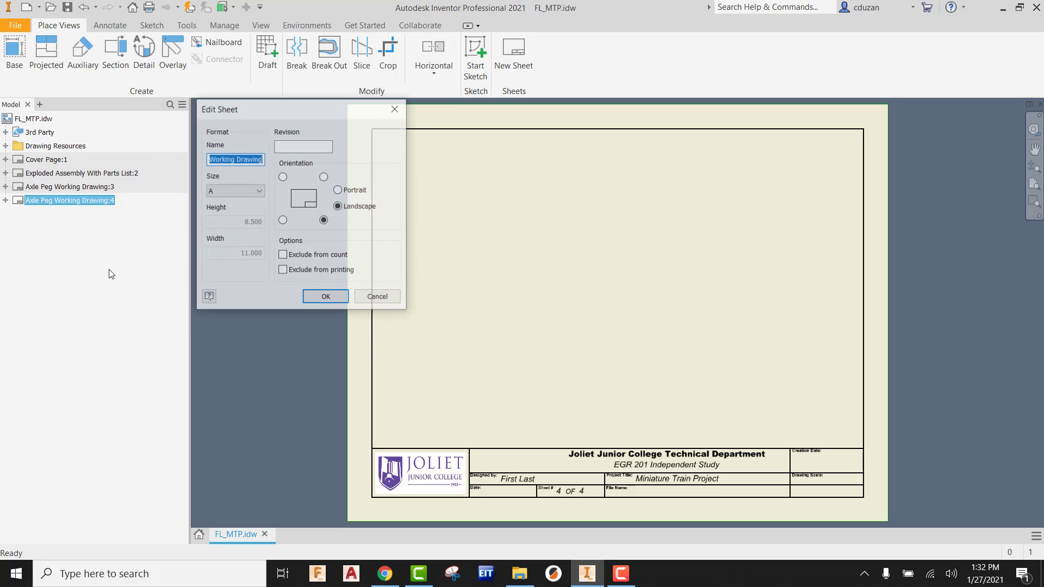
pyautogui.write('Cow')
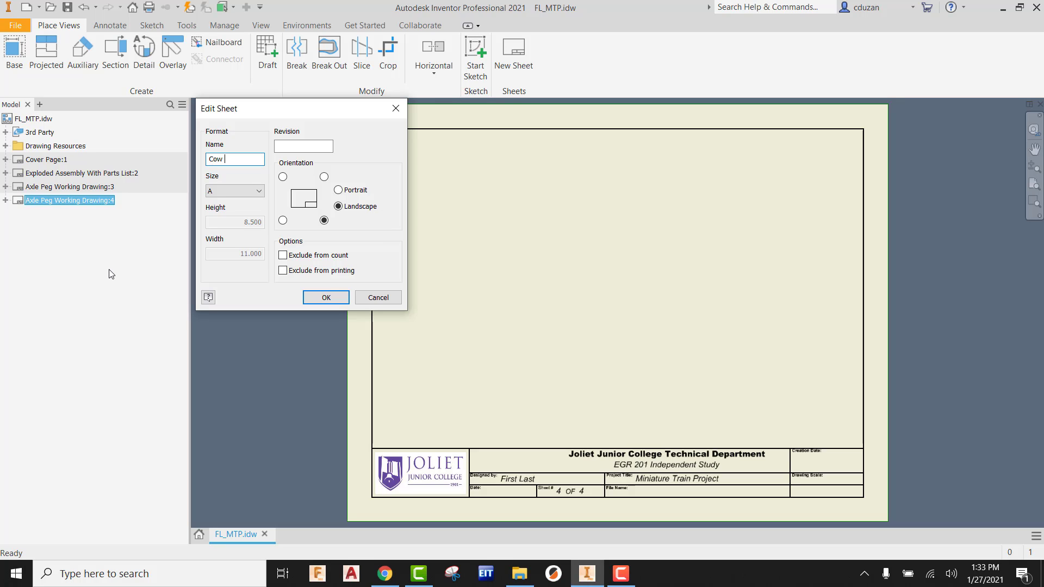
pyautogui.write(' Catcher Working Drawing')
pyautogui.click(327, 298)
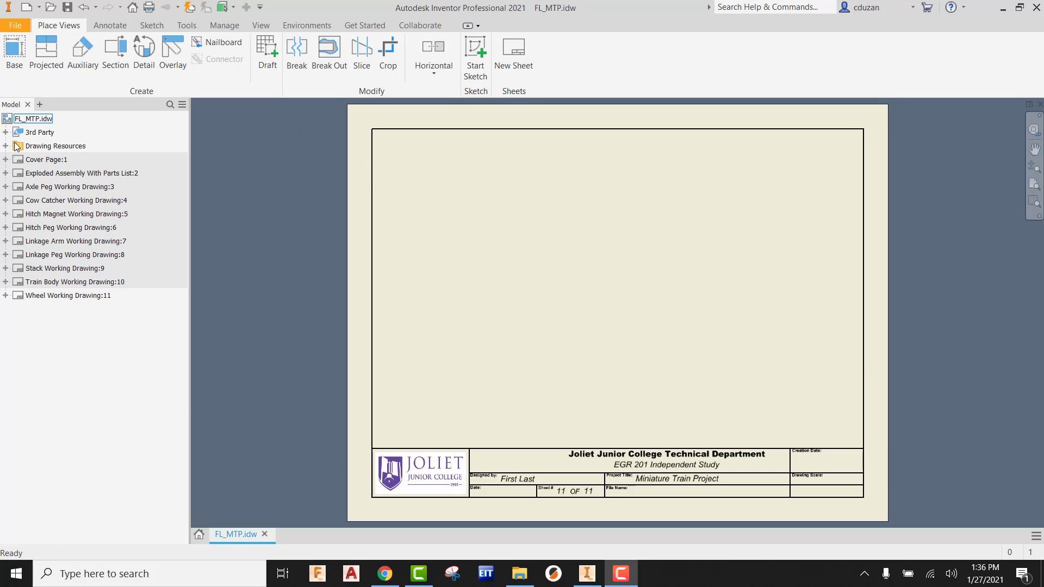
# Step: Review the list of sheets and examine the title block of the Wheel Working Drawing sheet up close
pyautogui.click(49, 173)
pyautogui.click(43, 298)
pyautogui.click(478, 373)
pyautogui.scroll(2, 627, 375)
pyautogui.scroll(-4, 598, 392)
pyautogui.scroll(4, 544, 407)
pyautogui.moveTo(508, 411); pyautogui.dragTo(587, 412, button='middle')
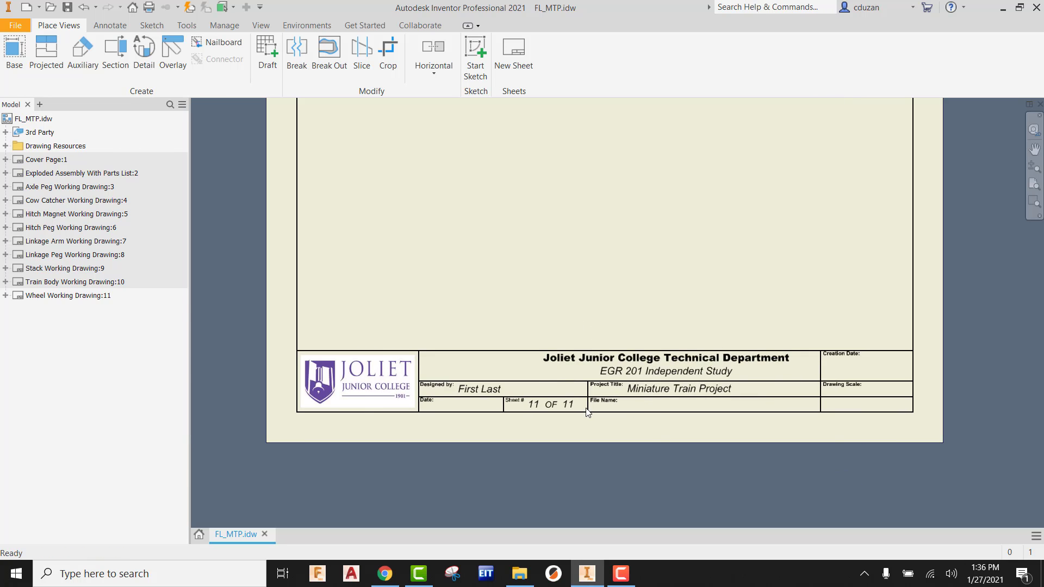
pyautogui.scroll(2, 587, 412)
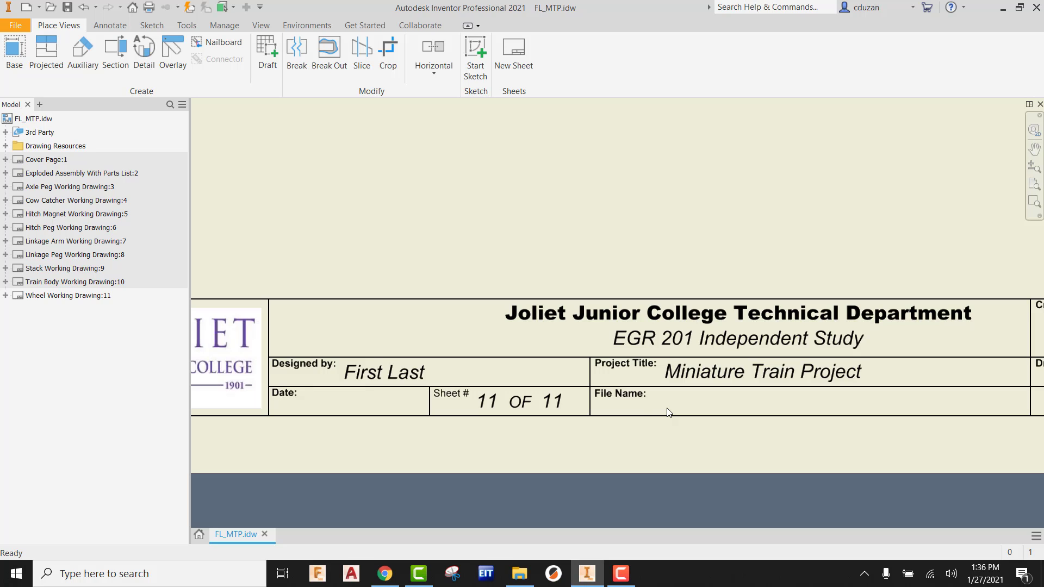
# Step: Check the name, author, file name, creation date and project title fields in the Wheel Working Drawing sheet's Titleblock A IDE
pyautogui.click(6, 296)
pyautogui.click(17, 323)
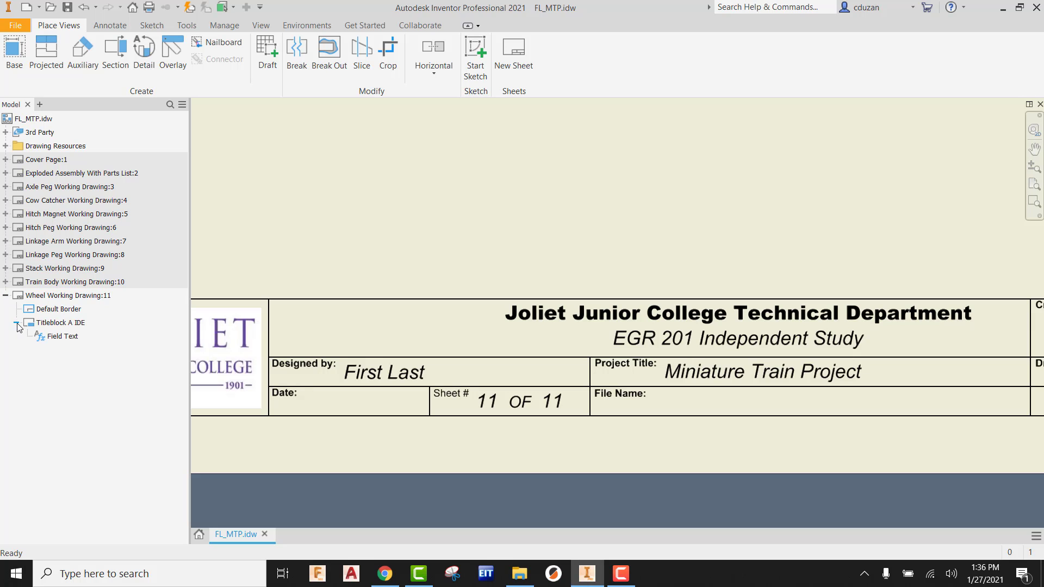
pyautogui.rightClick(66, 341)
pyautogui.click(103, 358)
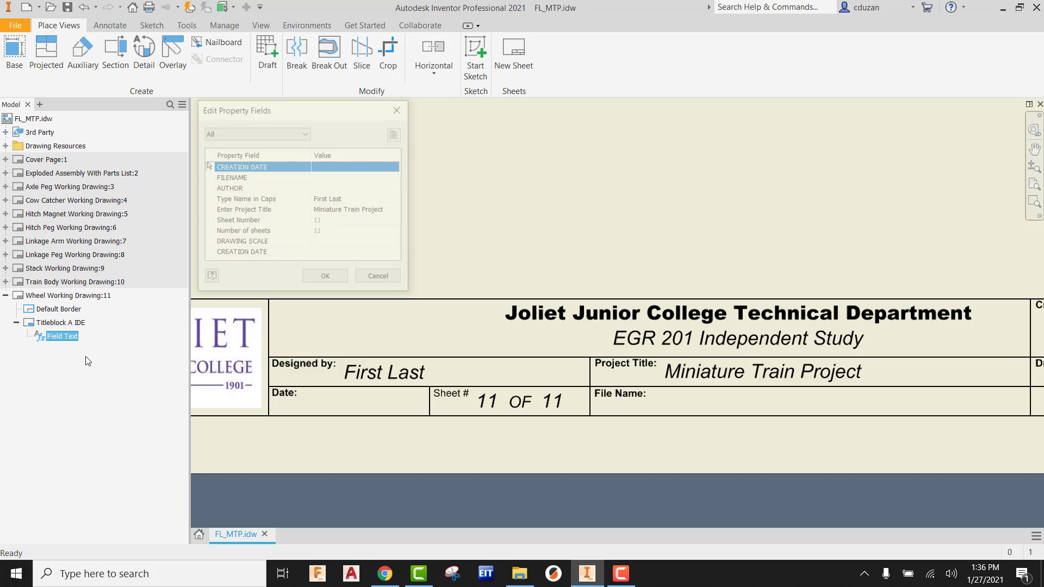
pyautogui.click(335, 199)
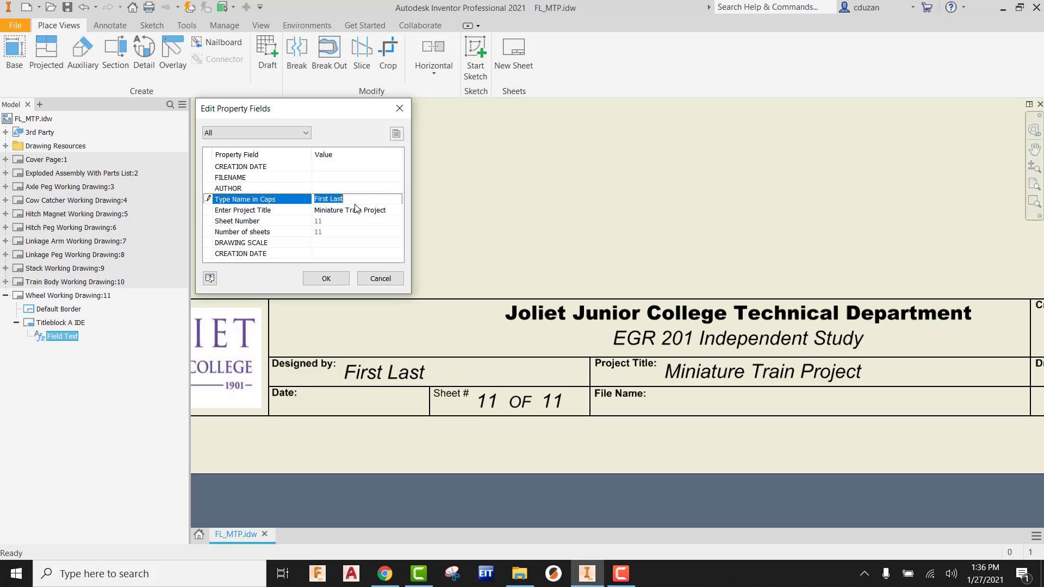
pyautogui.click(330, 188)
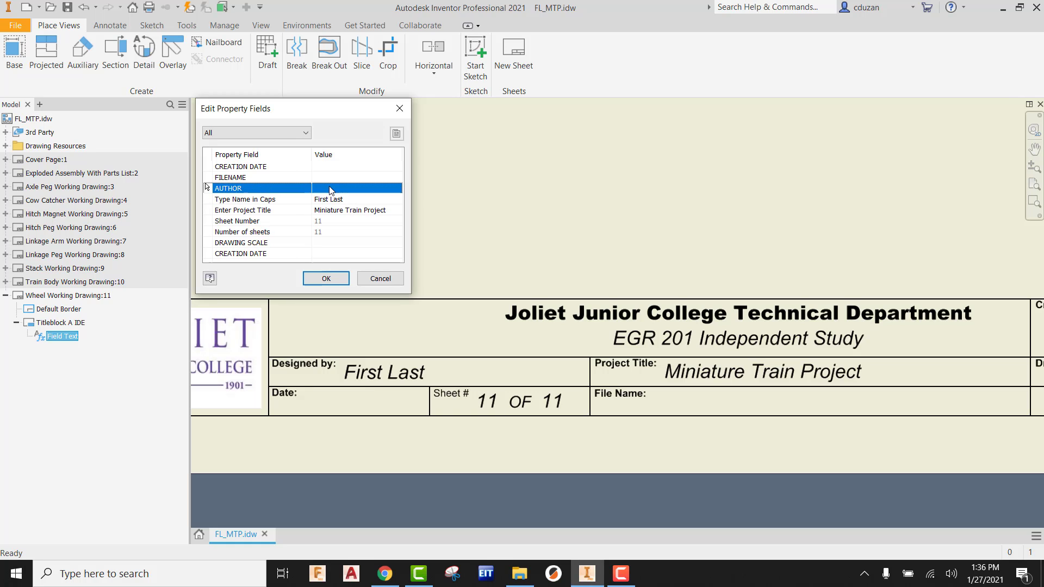
pyautogui.click(332, 178)
pyautogui.click(330, 167)
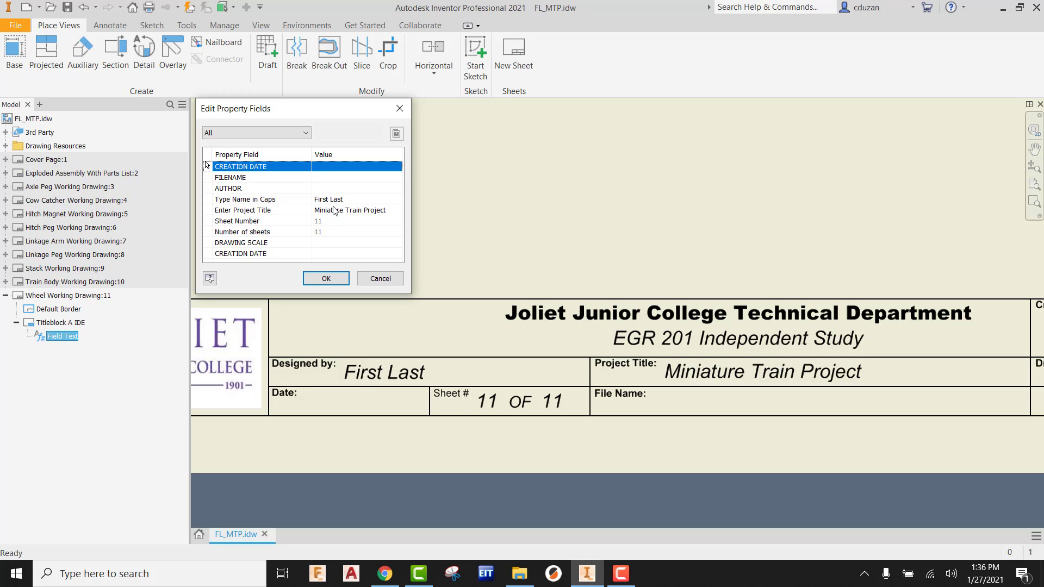
pyautogui.click(313, 210)
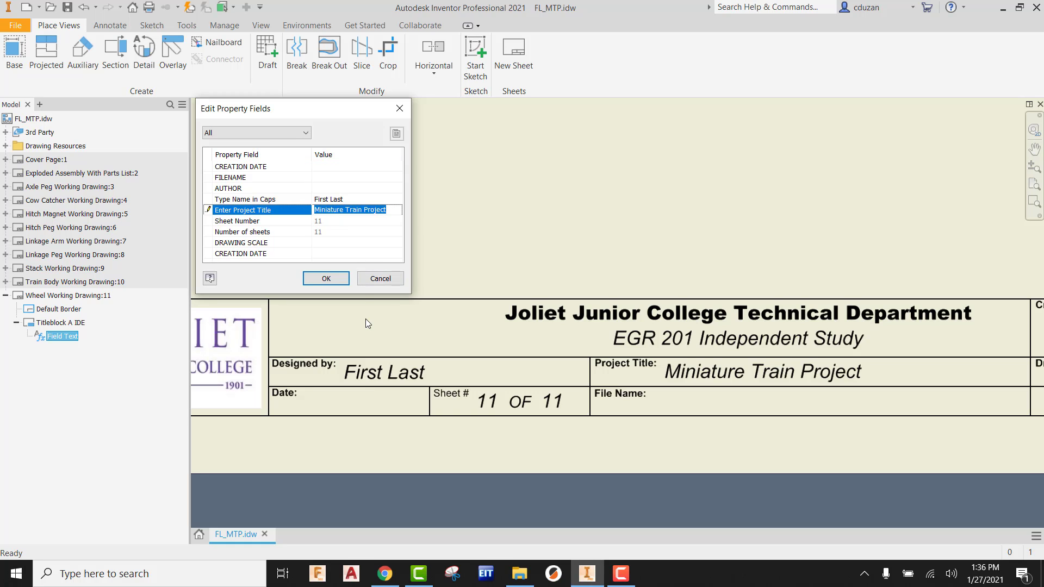
pyautogui.click(330, 279)
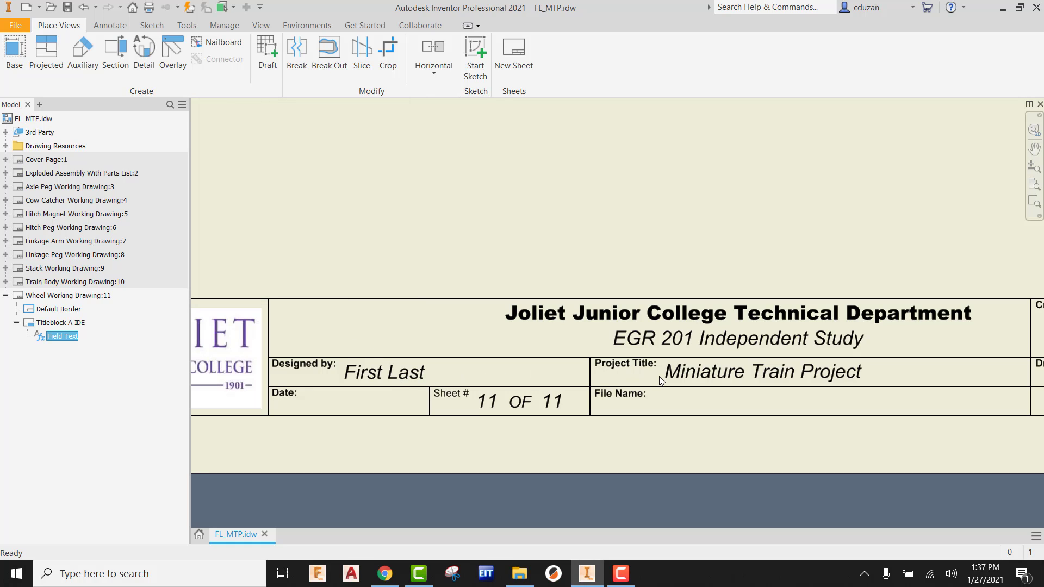
# Step: Collapse the Wheel Working Drawing entry and activate the Cover Page sheet
pyautogui.click(6, 295)
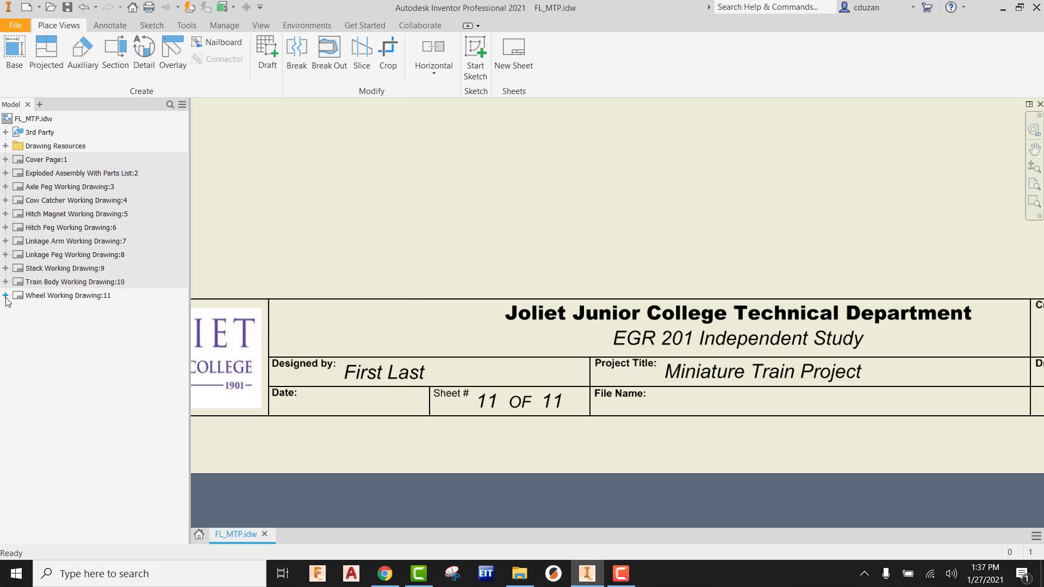
pyautogui.doubleClick(46, 159)
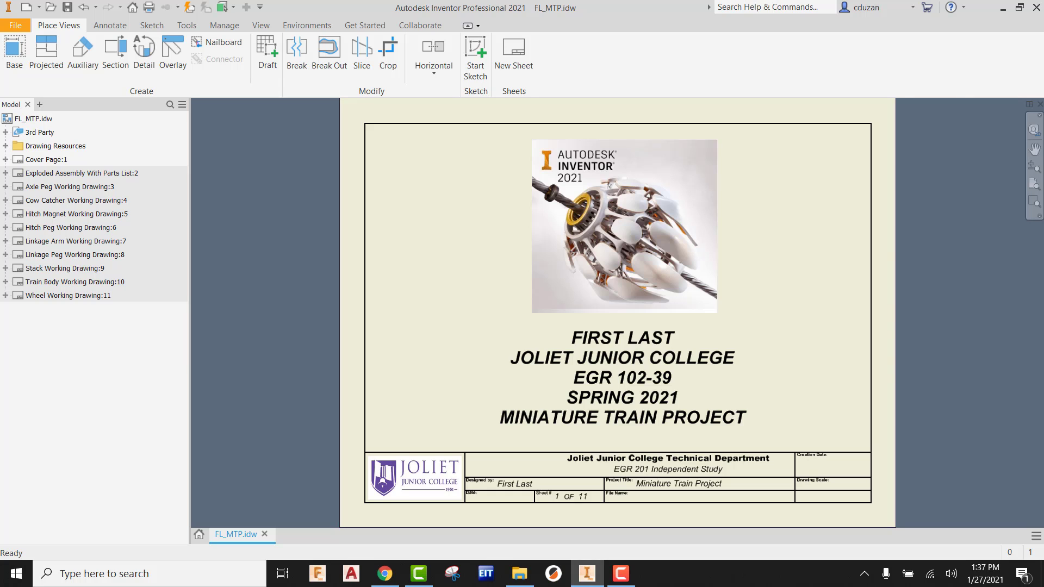
# Step: Switch to Chrome, maximize its window and show the course's Modules page
pyautogui.click(385, 574)
pyautogui.moveTo(618, 132); pyautogui.dragTo(464, 106)
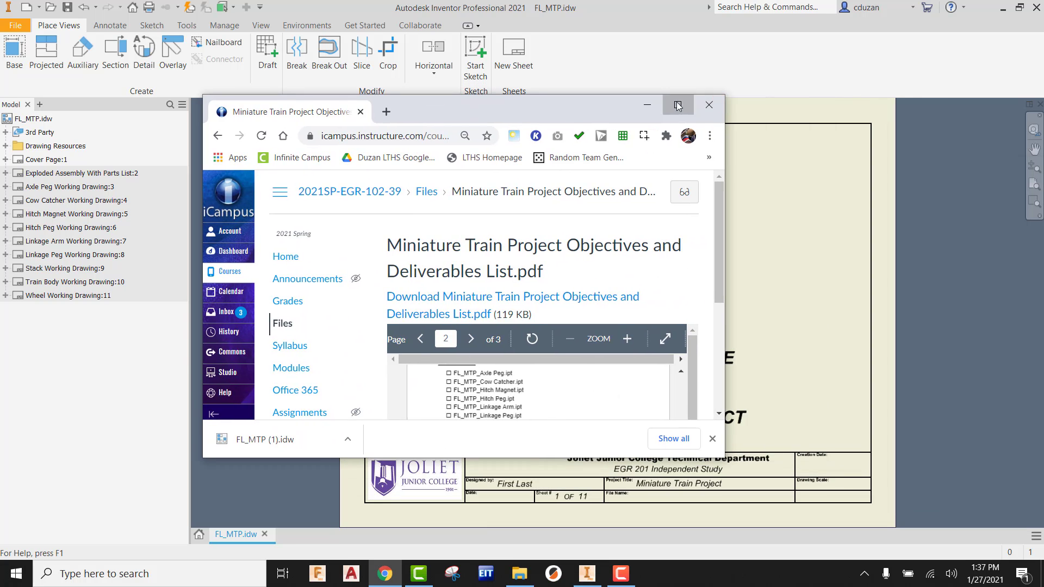
pyautogui.click(678, 105)
pyautogui.click(90, 275)
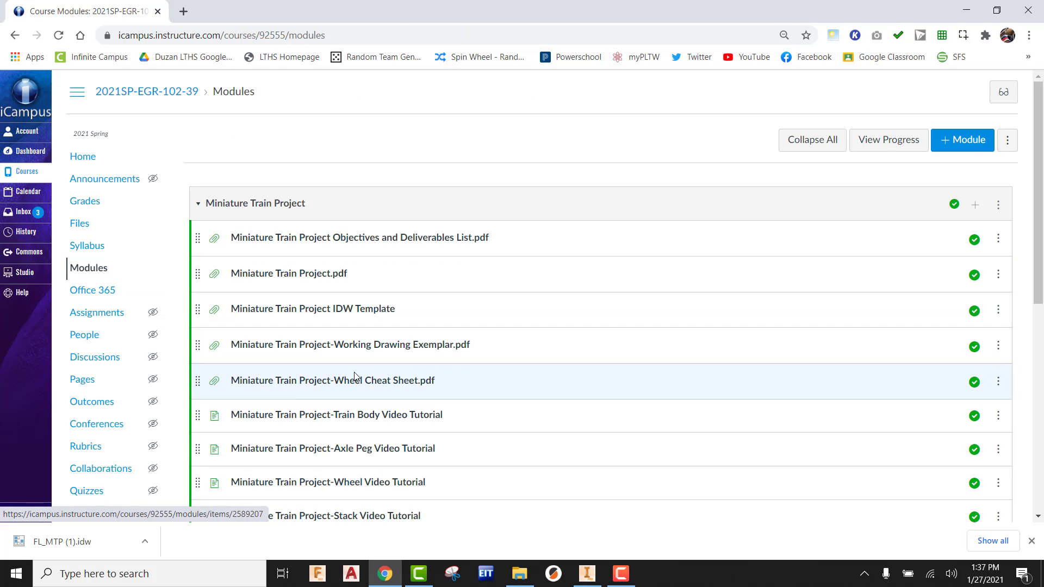
# Step: Download Miniature Train Project-Working Drawing Exemplar.pdf from the Miniature Train Project module and open the downloaded file
pyautogui.click(386, 344)
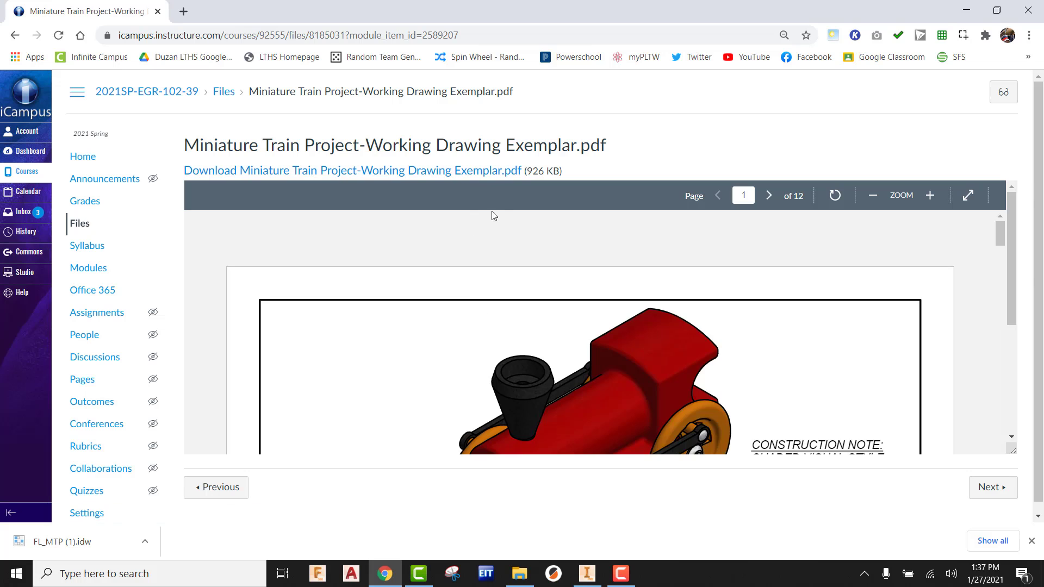
pyautogui.click(469, 170)
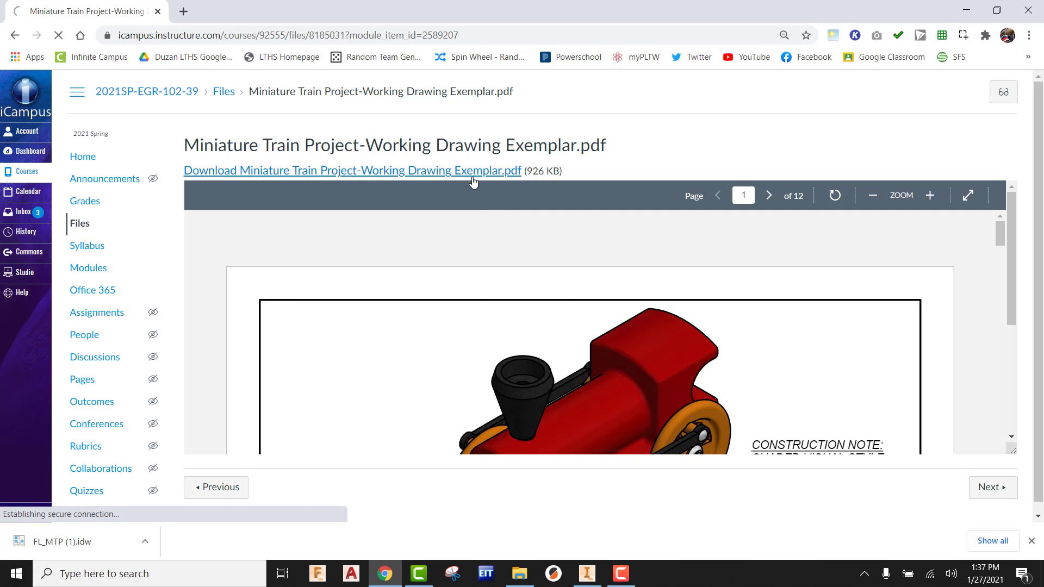
pyautogui.click(82, 535)
# Step: Examine the exemplar PDF's cover page, exploded assembly with parts list, and part working drawings through the wheel sheet
pyautogui.scroll(-1, 534, 341)
pyautogui.scroll(-3, 534, 341)
pyautogui.scroll(4, 536, 340)
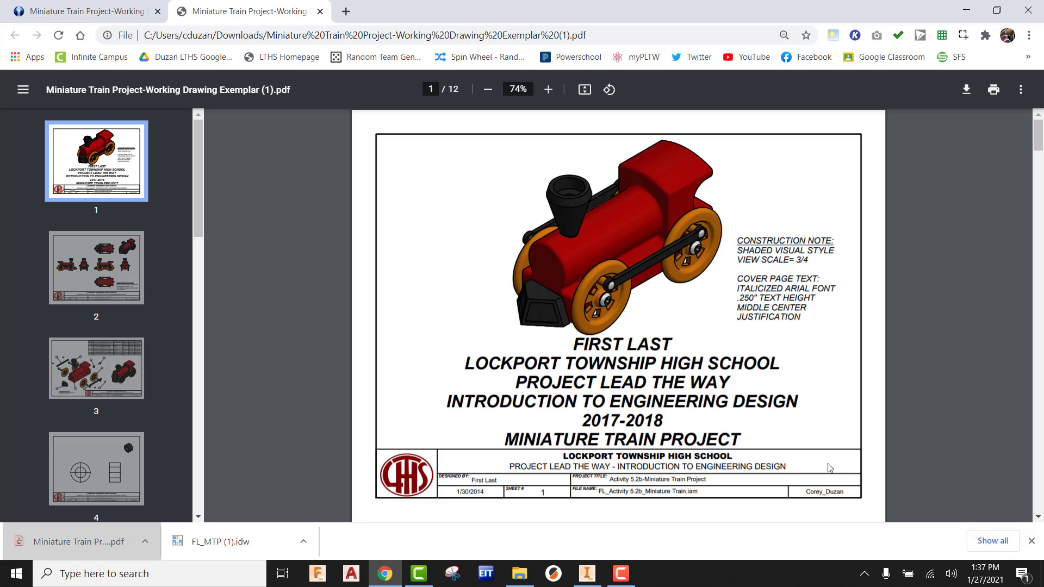
pyautogui.scroll(-9, 827, 467)
pyautogui.scroll(-10, 798, 450)
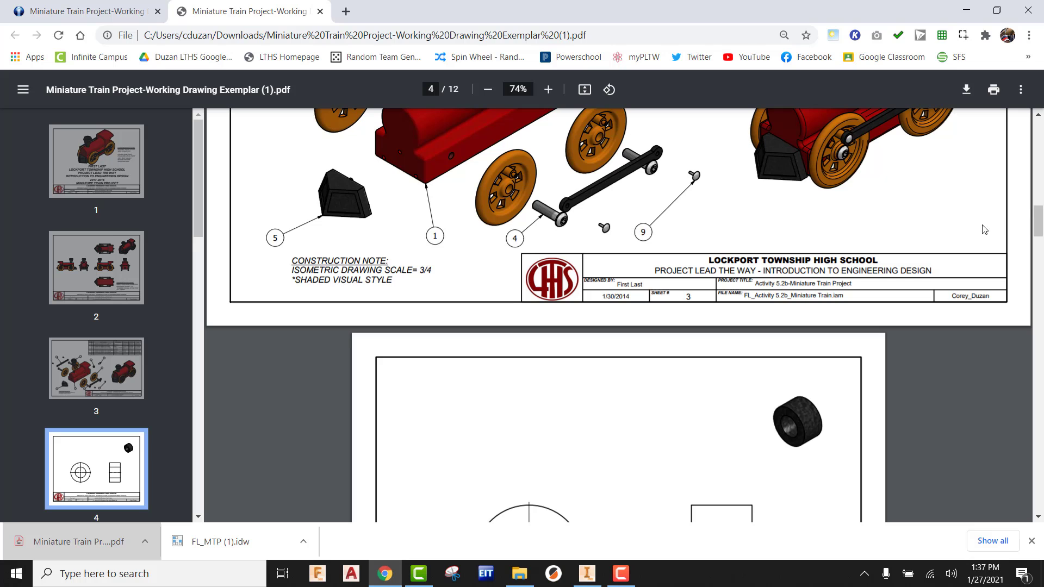
pyautogui.scroll(6, 713, 309)
pyautogui.scroll(-2, 711, 328)
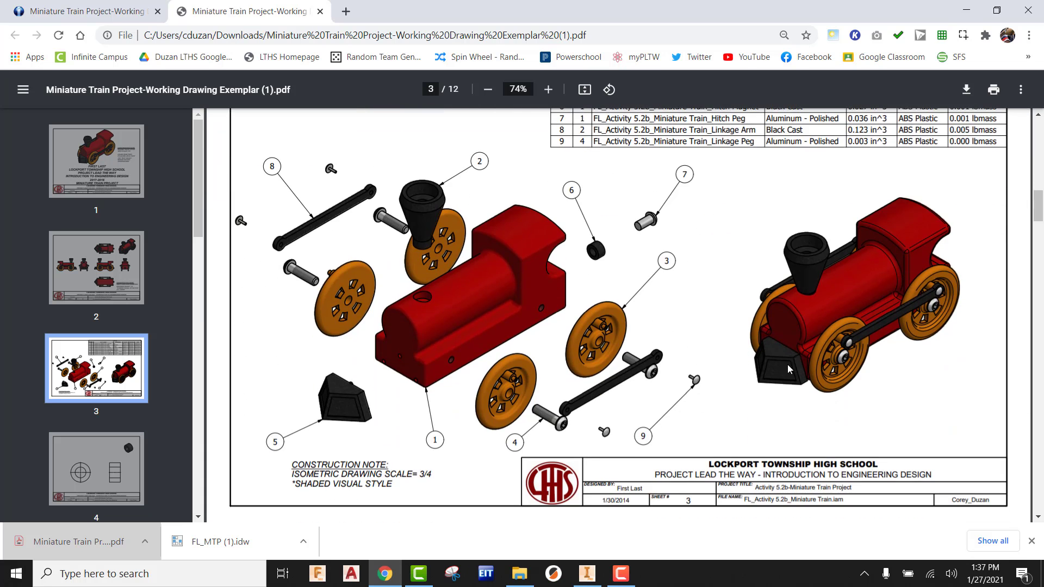
pyautogui.scroll(-8, 790, 369)
pyautogui.scroll(-20, 790, 369)
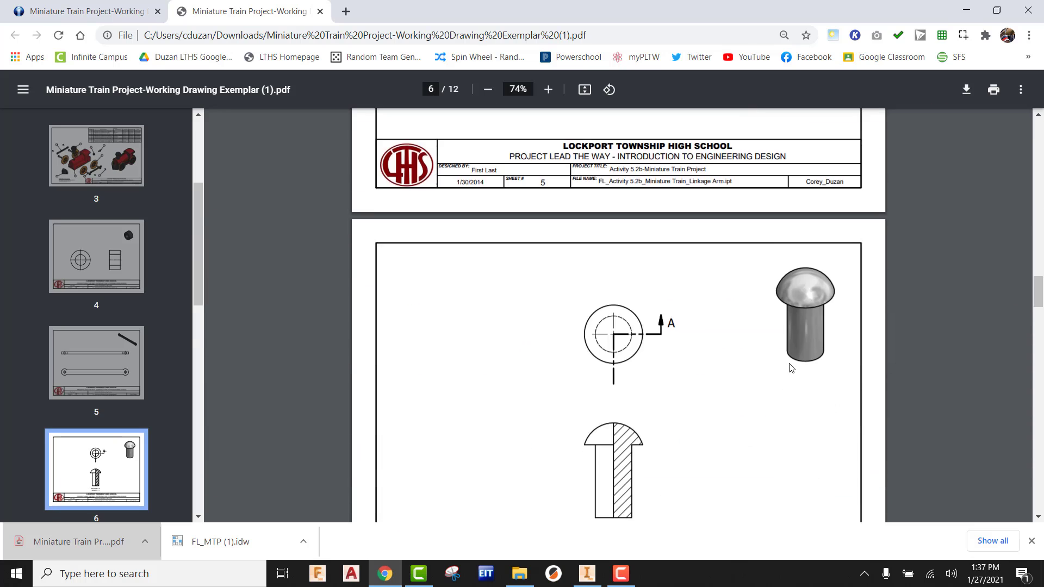
pyautogui.scroll(-20, 791, 365)
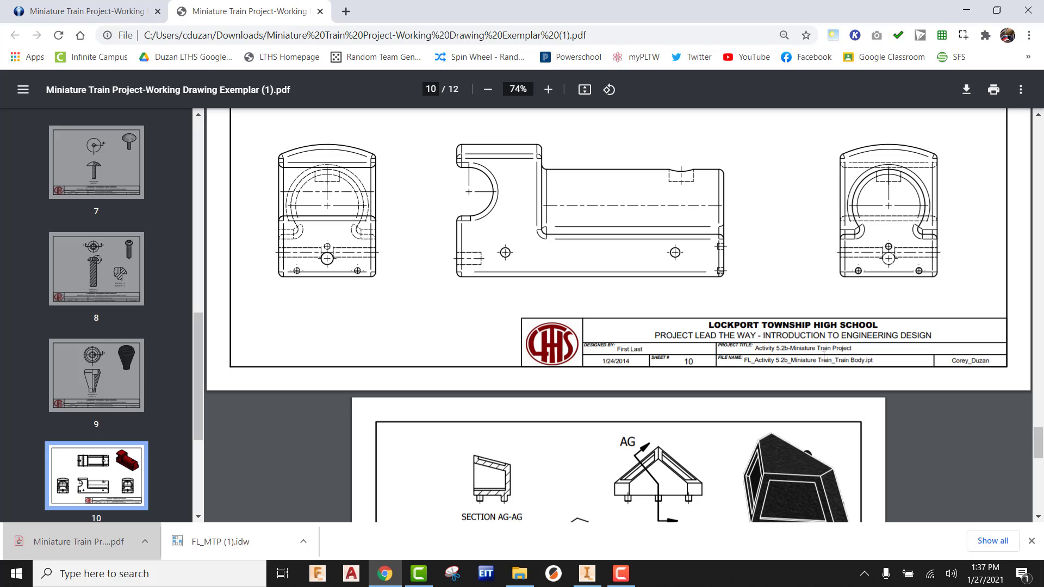
pyautogui.scroll(-20, 823, 356)
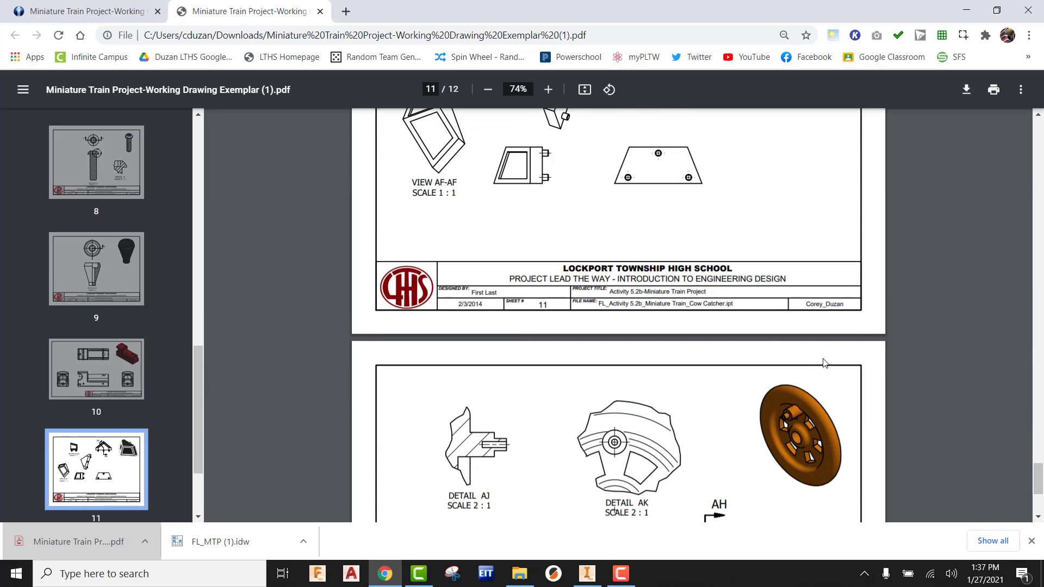
pyautogui.scroll(4, 825, 362)
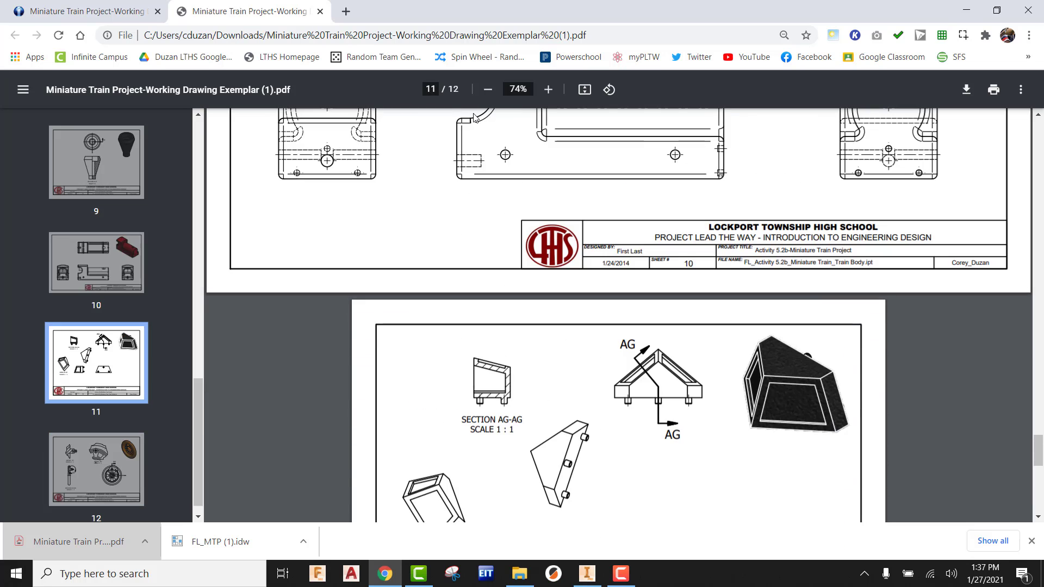
# Step: Switch back to Inventor, activate the Exploded Assembly With Parts List sheet and set its size to B
pyautogui.click(588, 573)
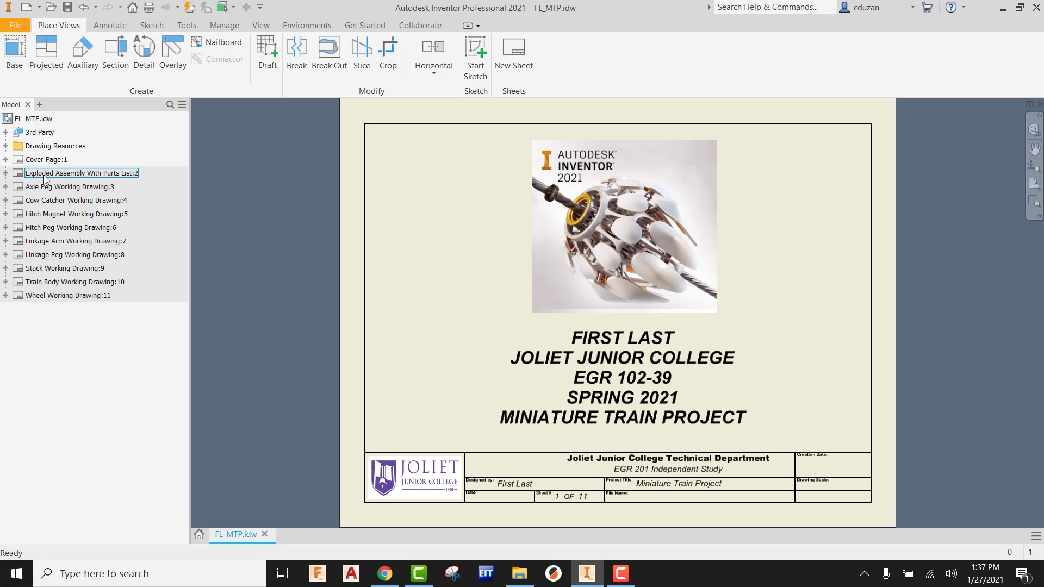
pyautogui.doubleClick(101, 175)
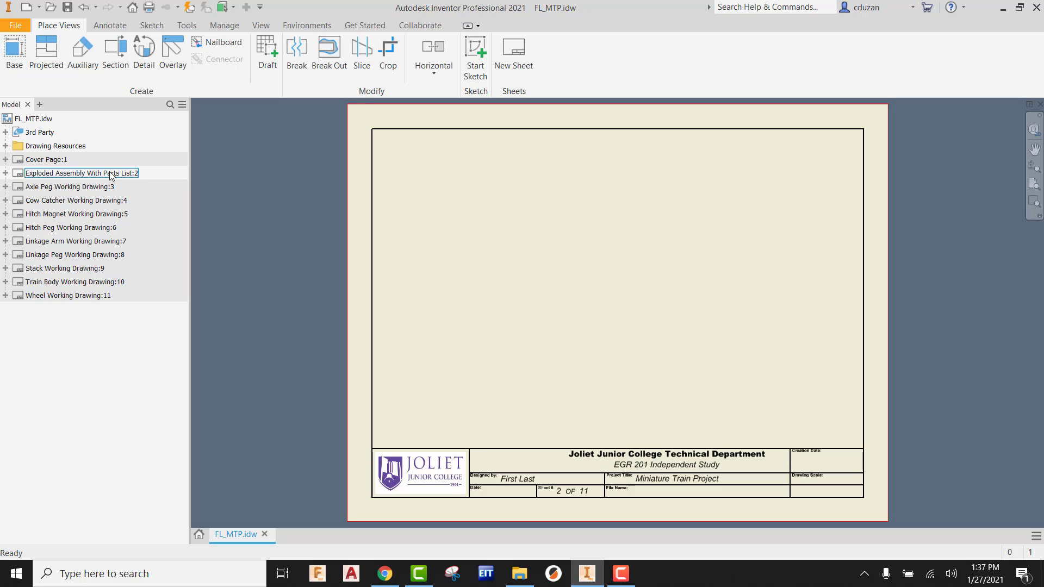
pyautogui.rightClick(110, 175)
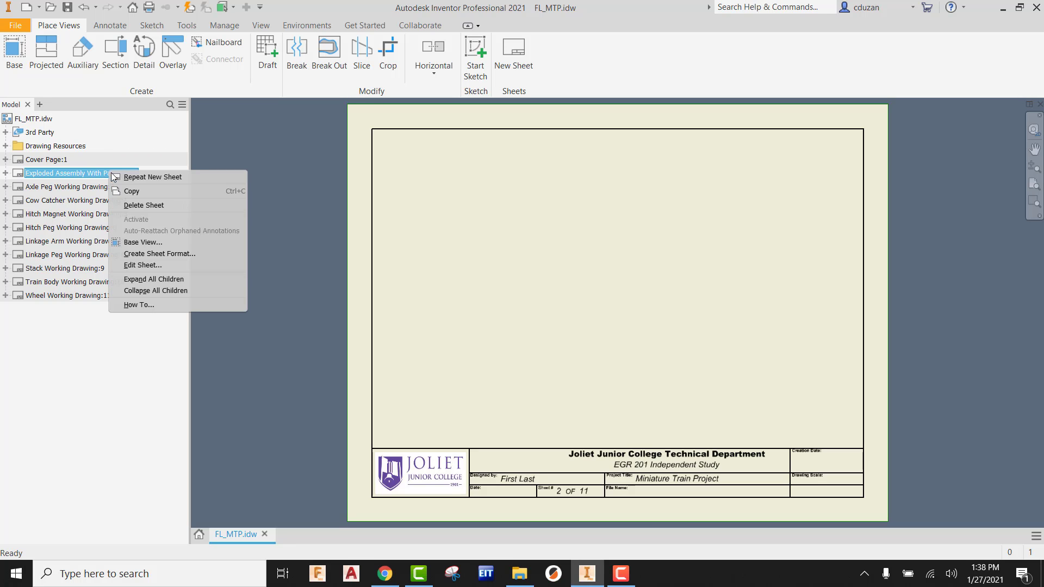
pyautogui.click(139, 269)
pyautogui.click(258, 190)
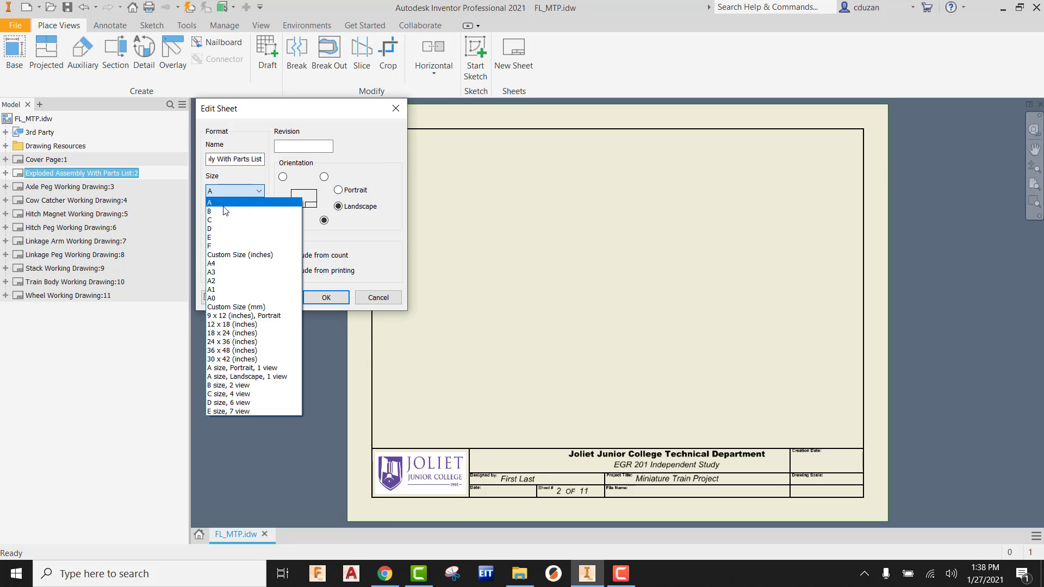
pyautogui.click(216, 212)
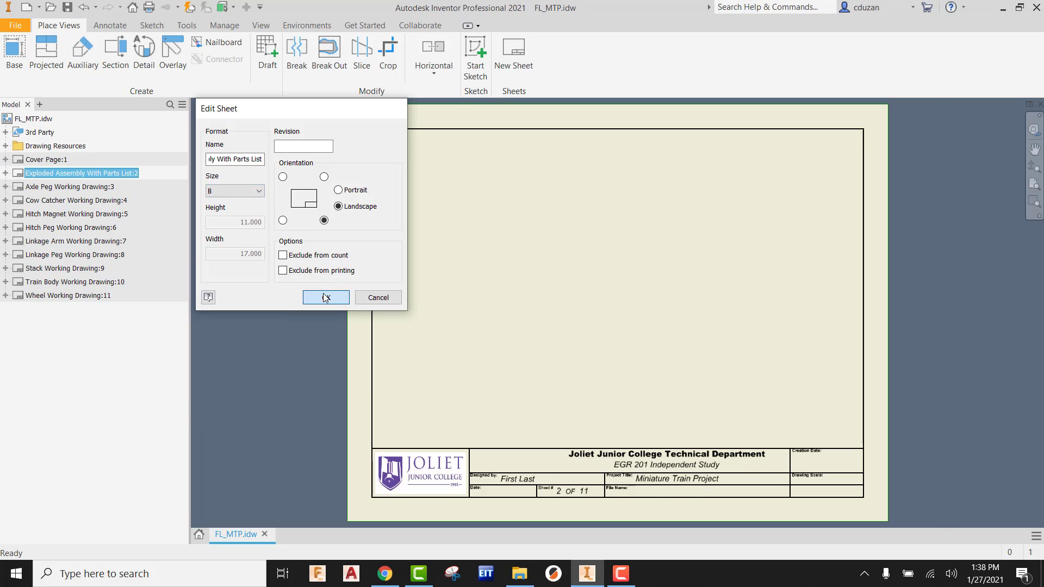
pyautogui.click(325, 297)
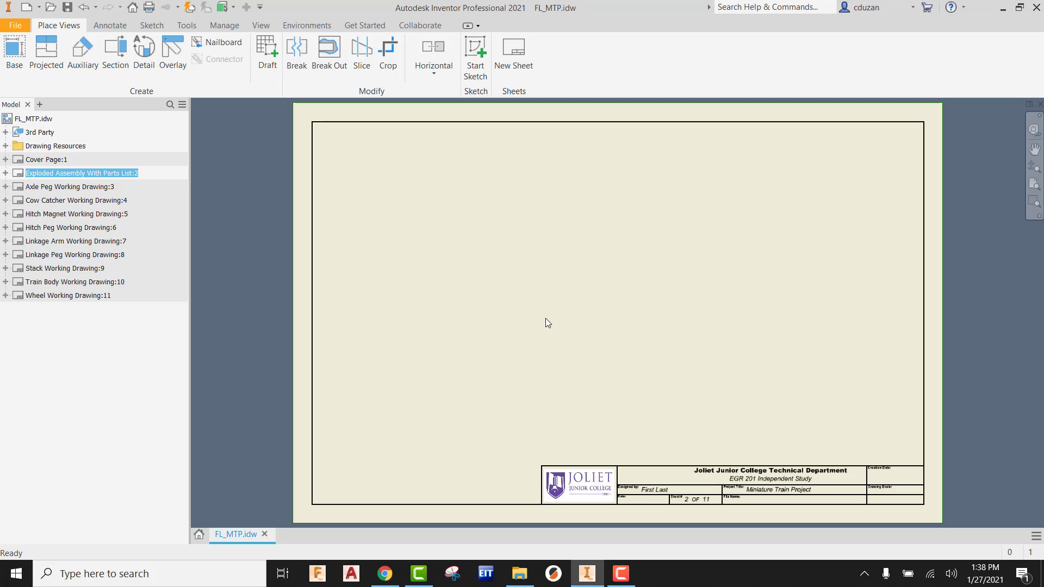
# Step: Activate the Train Body Working Drawing sheet and set its size to B
pyautogui.doubleClick(53, 283)
pyautogui.rightClick(52, 283)
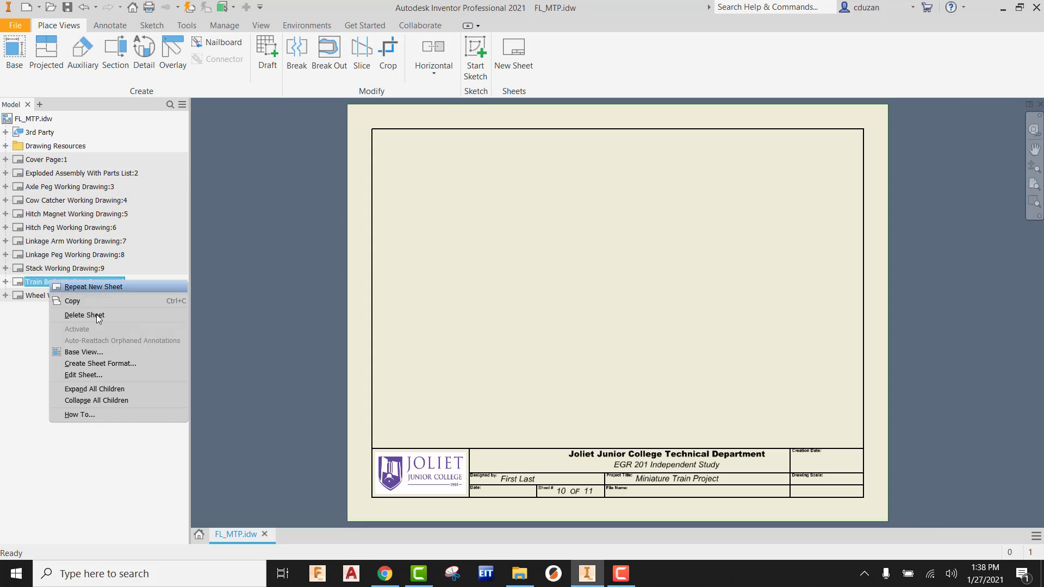
pyautogui.click(82, 375)
pyautogui.click(234, 190)
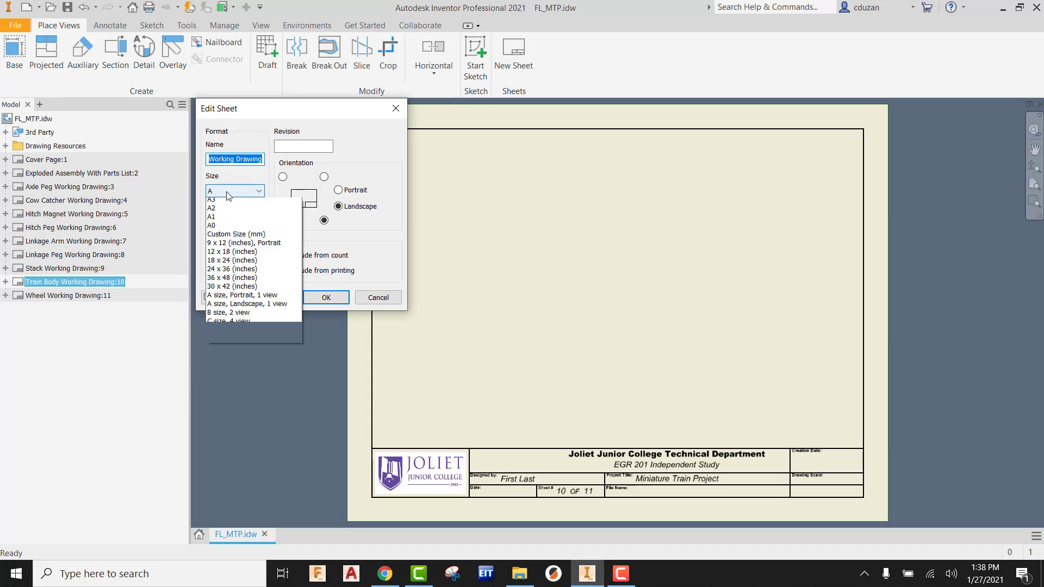
pyautogui.click(219, 196)
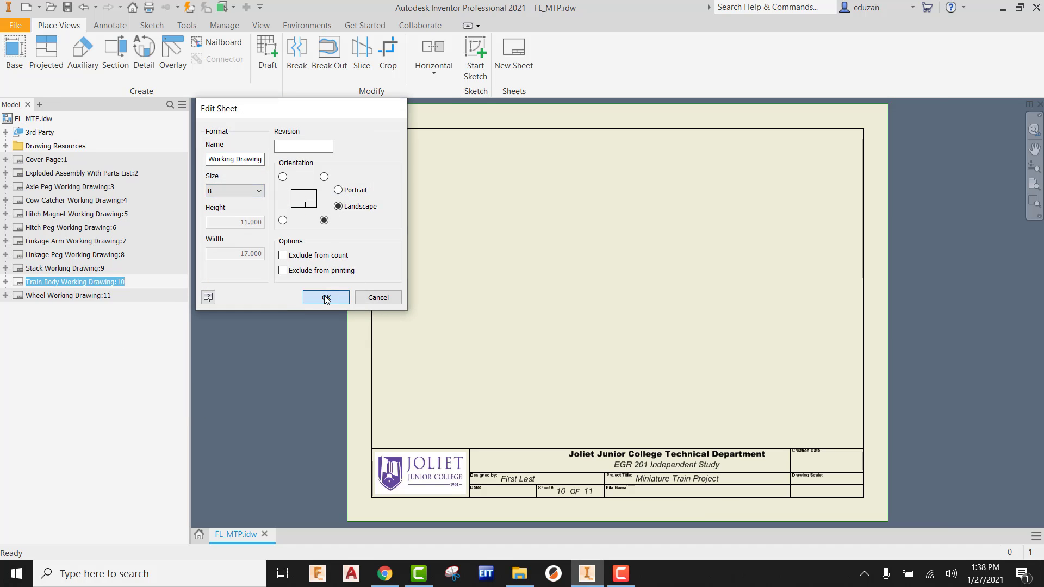
pyautogui.click(326, 298)
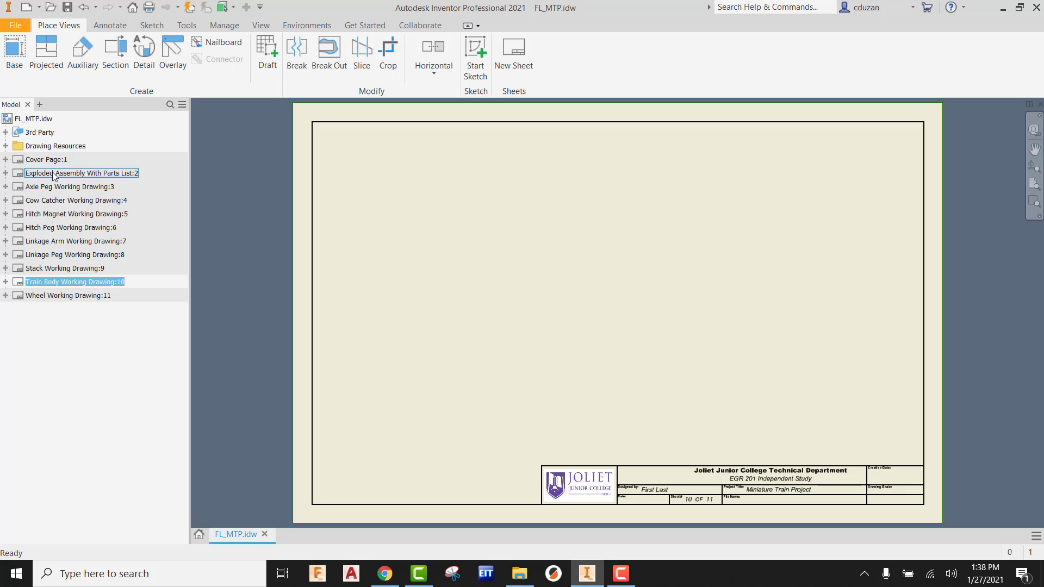
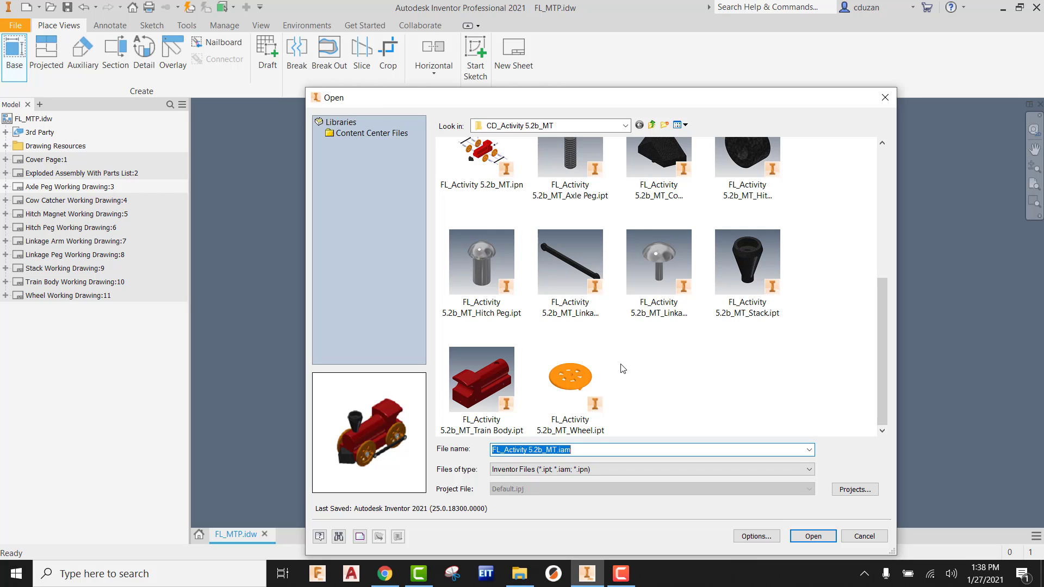
# Step: Load FL_Activity 5.2b_MT_Axle Peg.ipt as the base view model on the Axle Peg sheet, moving the view settings clear of the sheet
pyautogui.scroll(5, 626, 361)
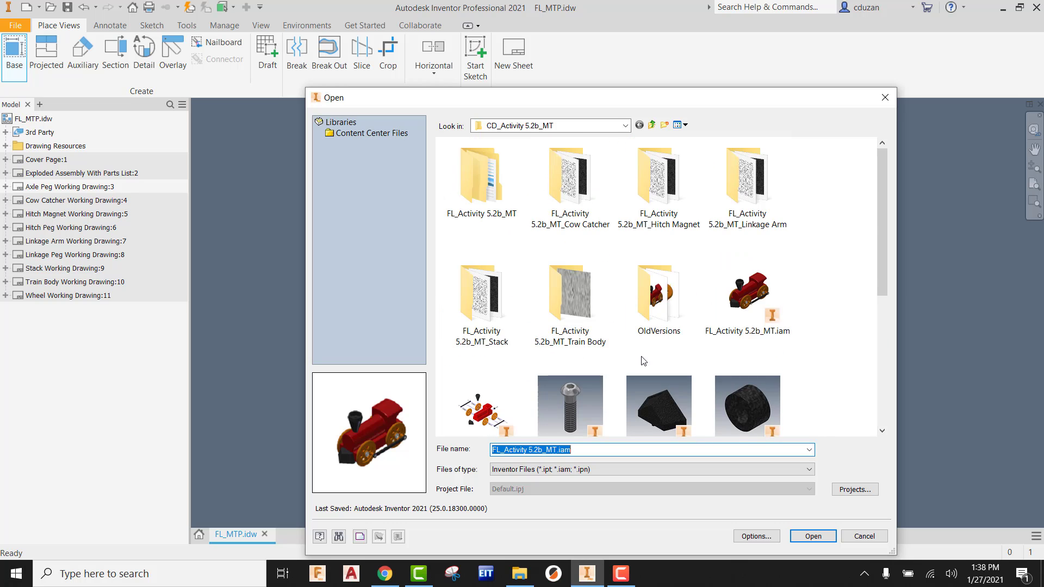
pyautogui.scroll(-5, 653, 361)
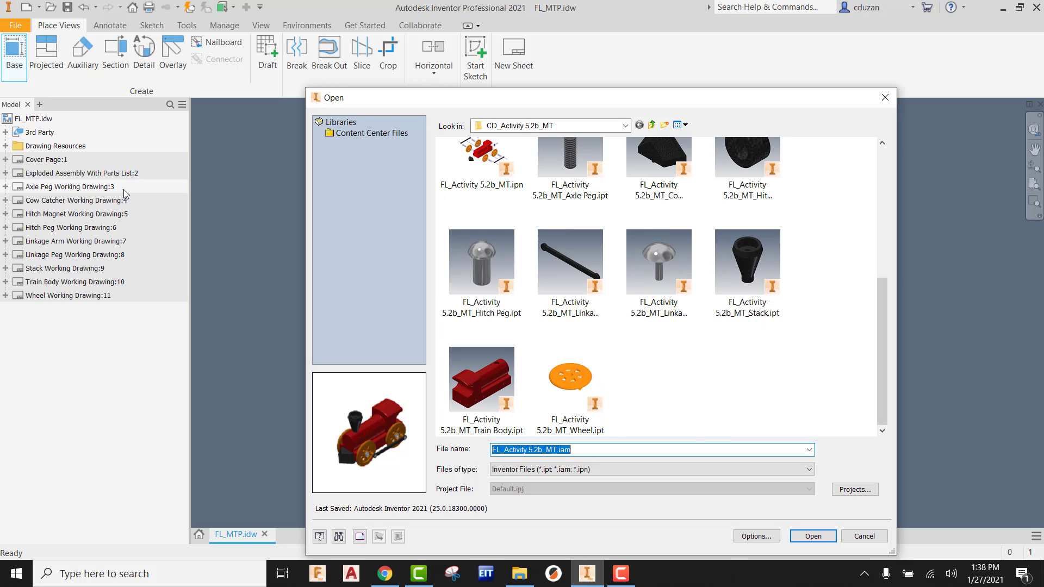
pyautogui.scroll(3, 629, 345)
pyautogui.click(596, 323)
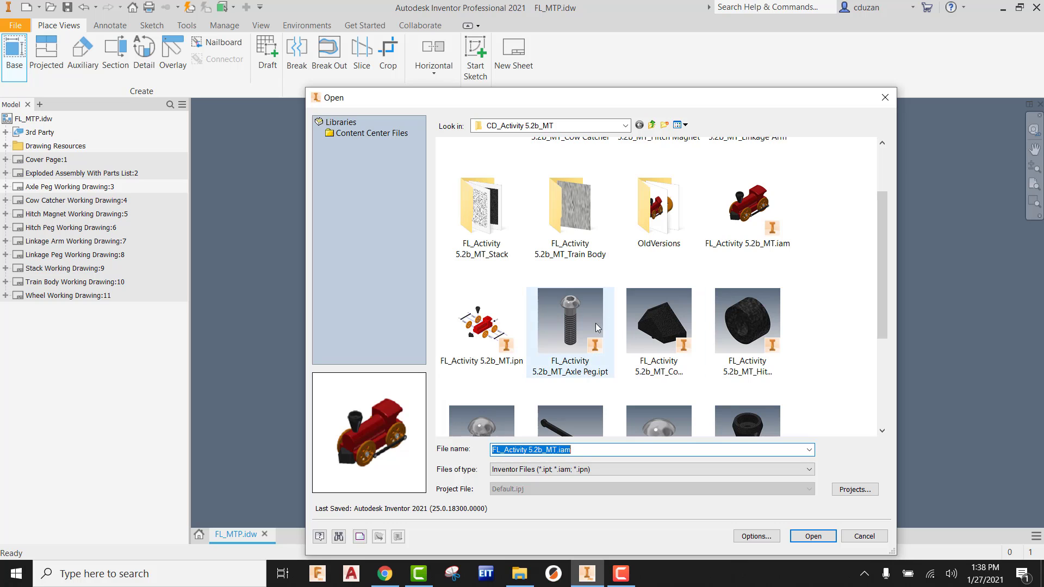
pyautogui.click(813, 536)
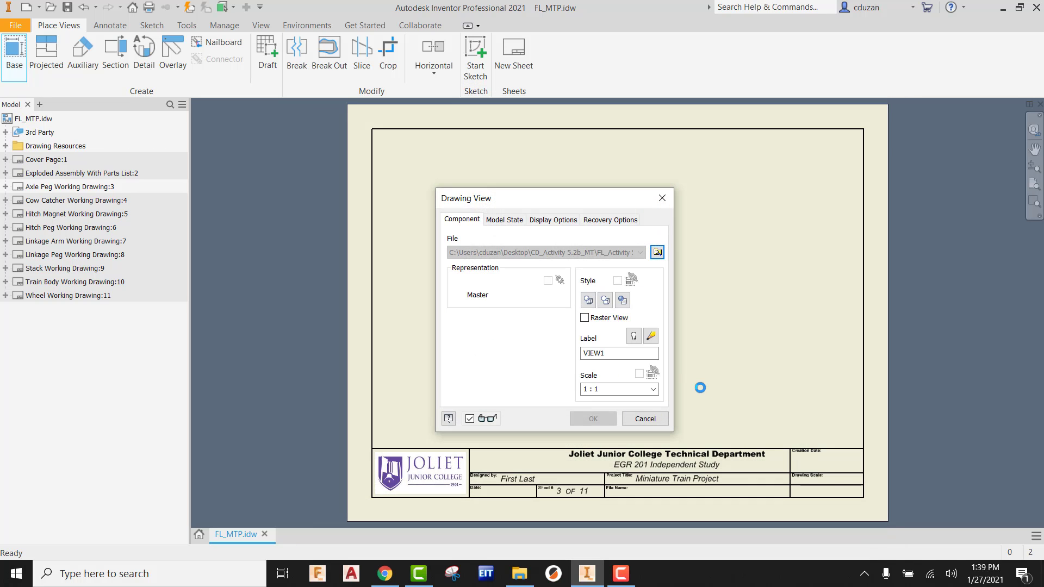
pyautogui.moveTo(600, 197); pyautogui.dragTo(281, 178)
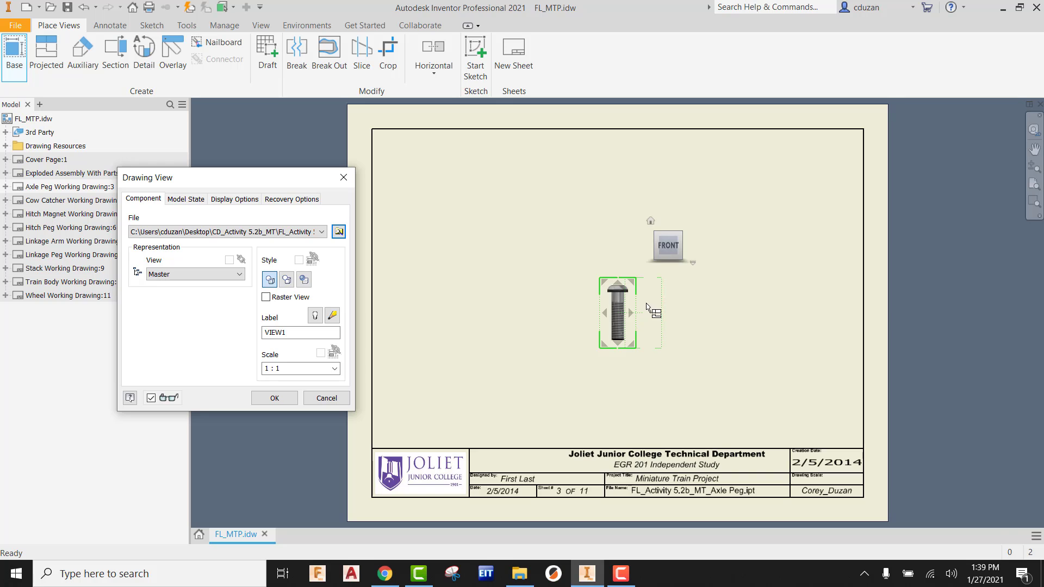
# Step: Try other orientations for the axle peg base view and return it to the front orientation
pyautogui.moveTo(692, 235)
pyautogui.click(694, 231)
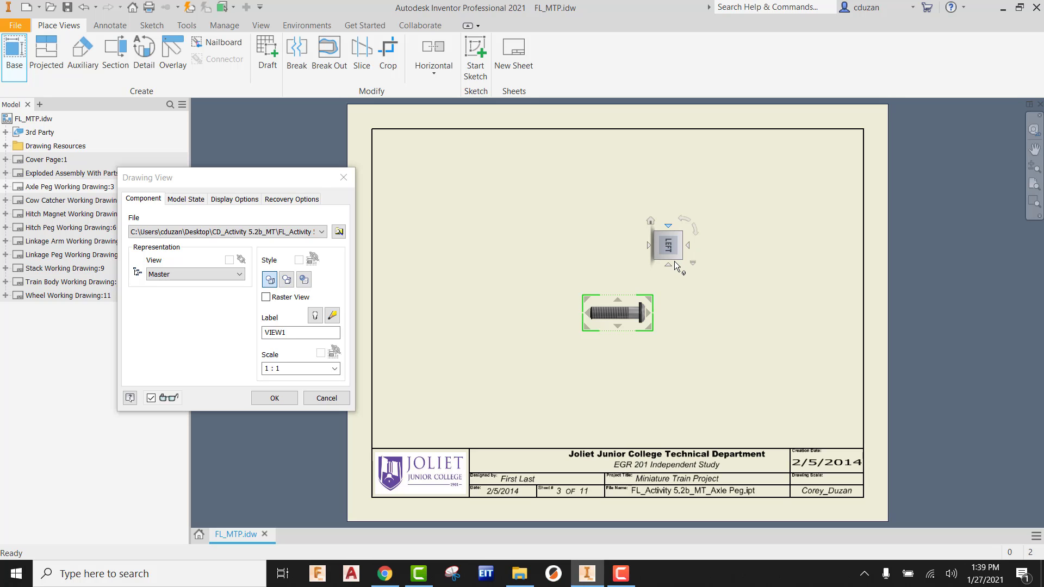
pyautogui.moveTo(674, 269)
pyautogui.click(684, 218)
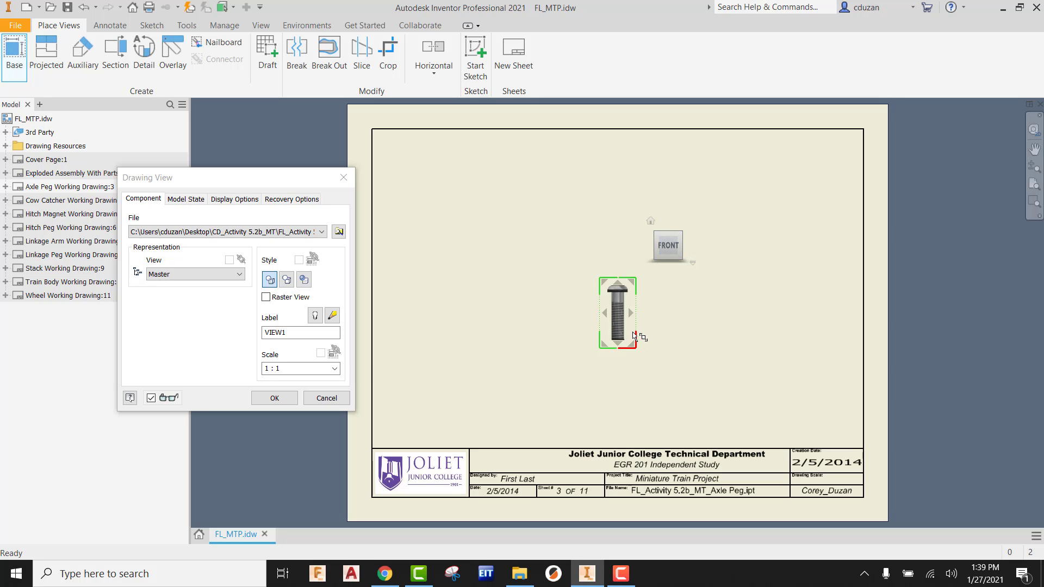
# Step: Set the axle peg base view's scale to 3:1 and position it in the lower left area of the sheet, above the title block
pyautogui.click(334, 369)
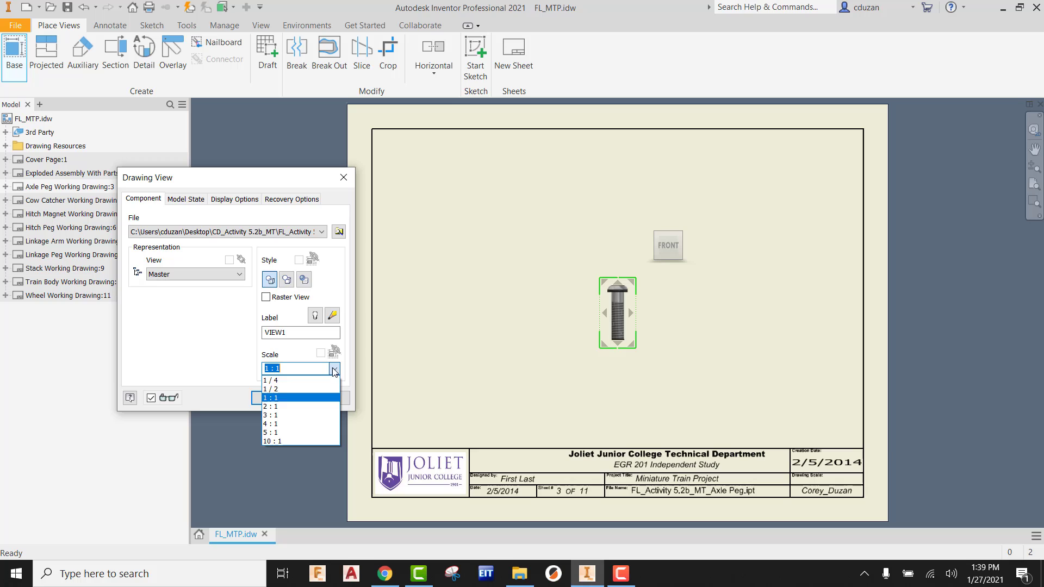
pyautogui.click(286, 424)
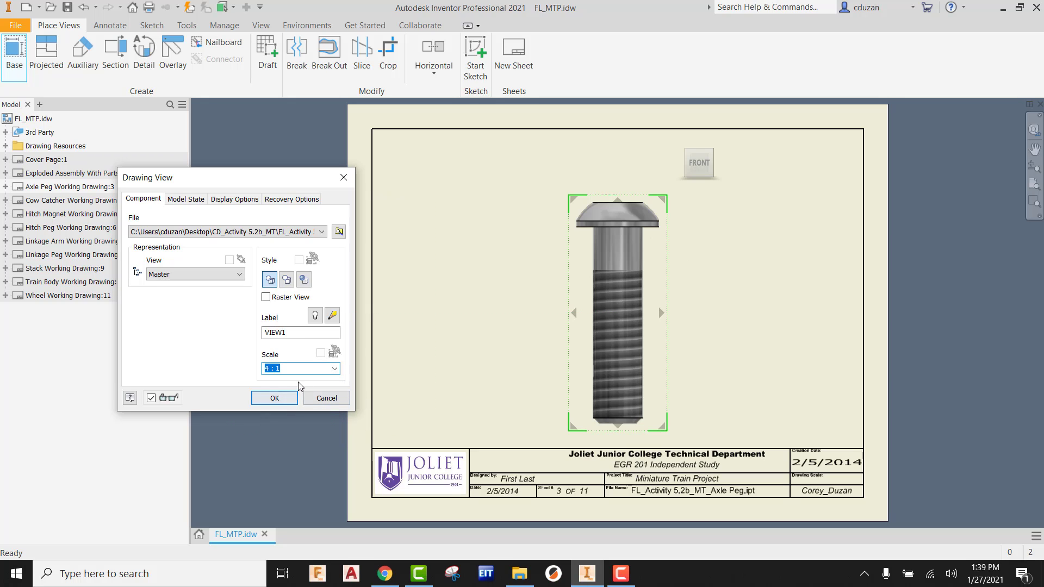
pyautogui.click(334, 368)
pyautogui.click(284, 417)
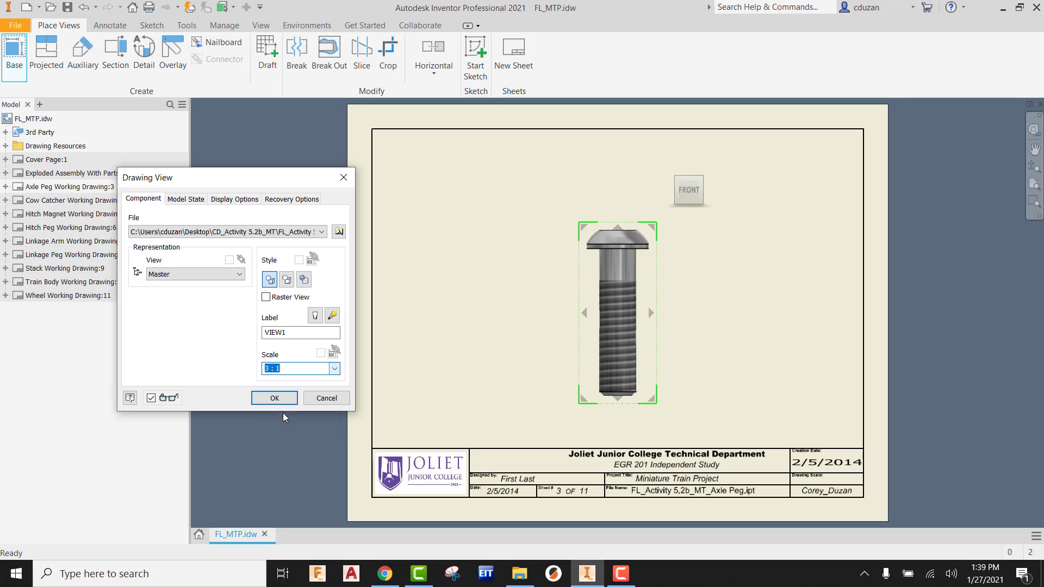
pyautogui.moveTo(623, 285)
pyautogui.mouseDown()
pyautogui.moveTo(496, 304)
pyautogui.moveTo(506, 304)
pyautogui.mouseUp()
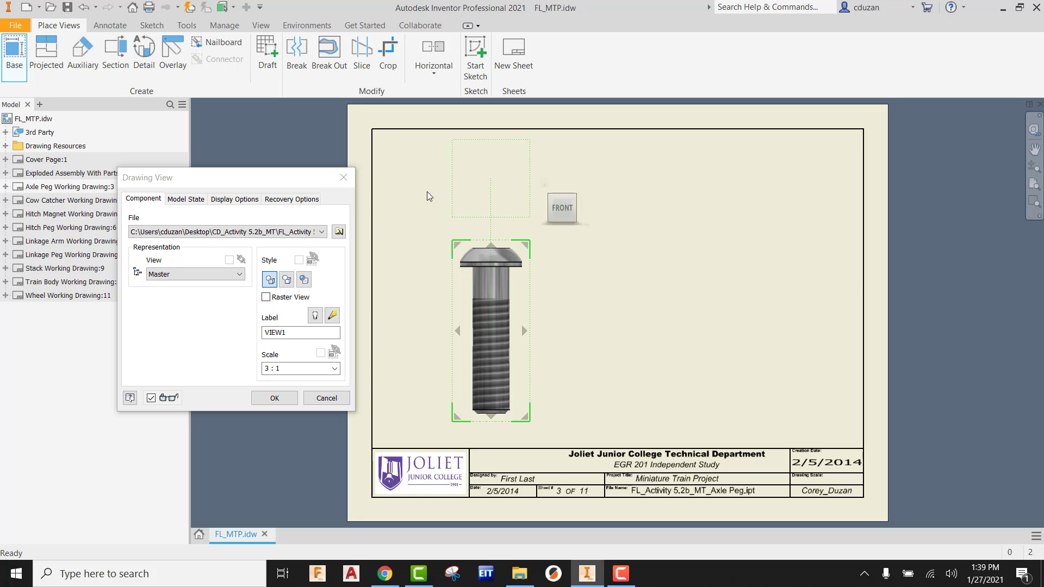
# Step: Create the axle peg front view with projected top, isometric and right side views
pyautogui.click(491, 188)
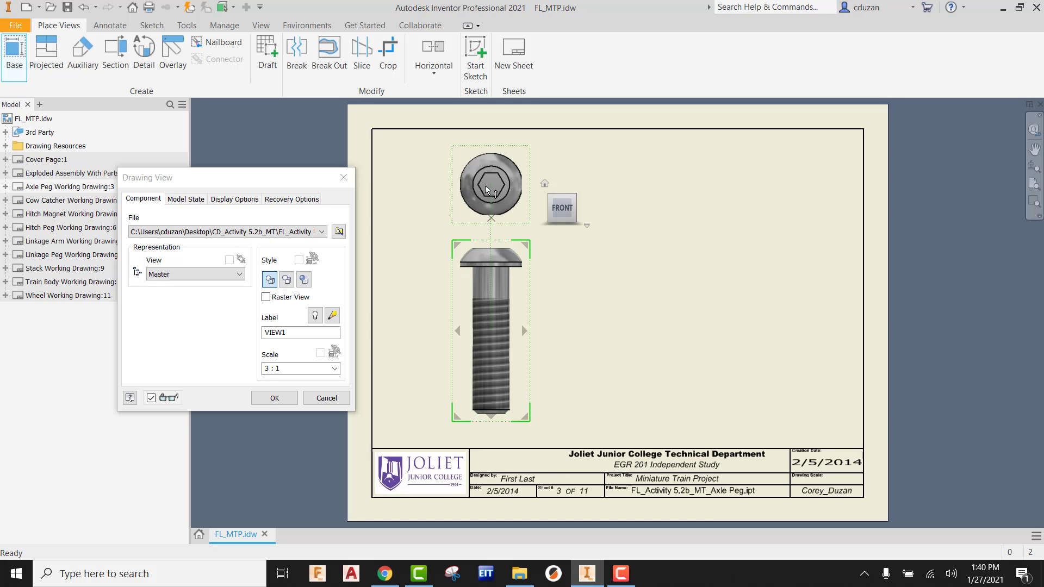
pyautogui.click(804, 237)
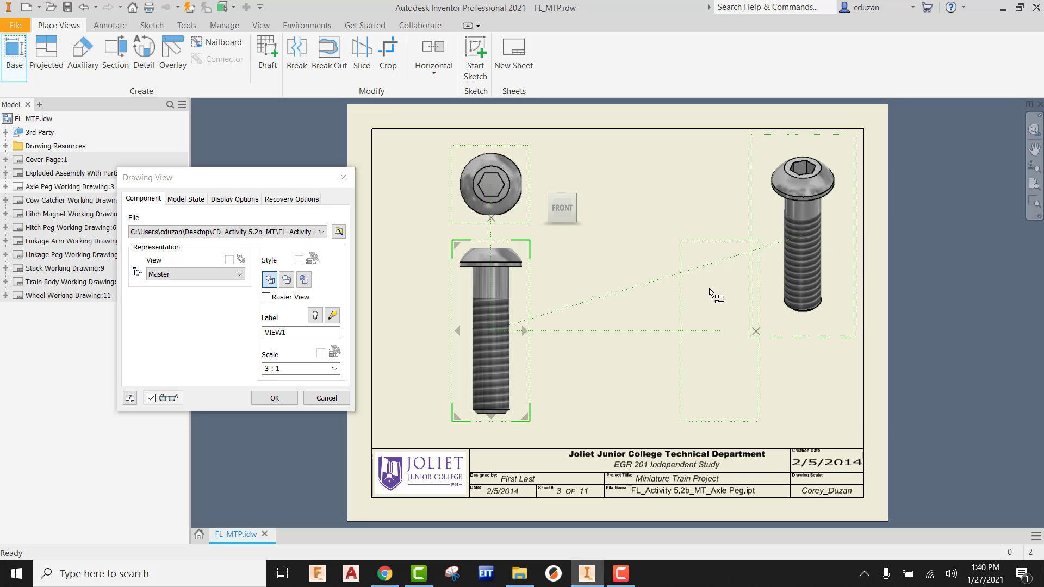
pyautogui.click(684, 298)
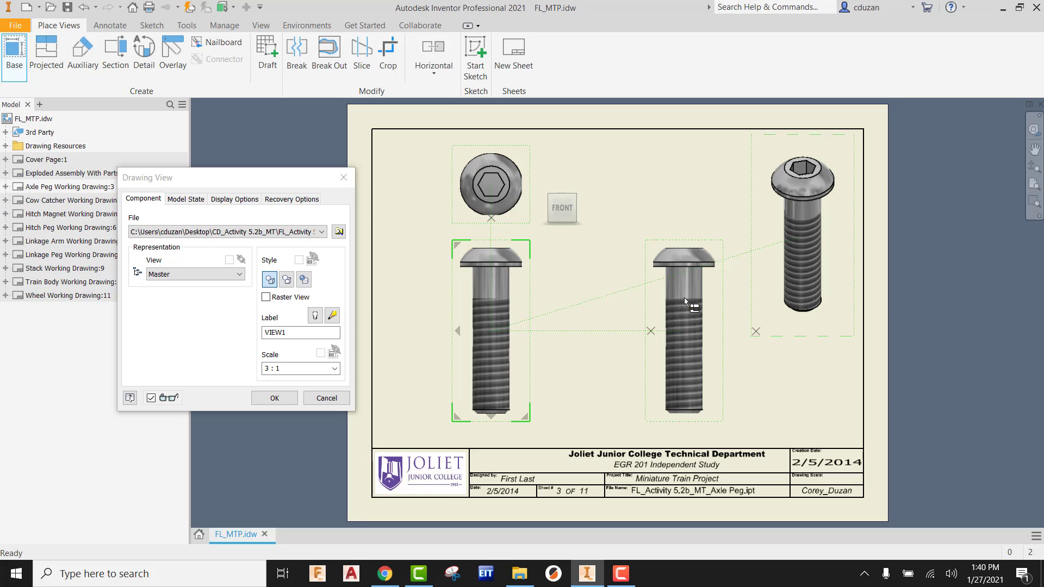
pyautogui.click(274, 398)
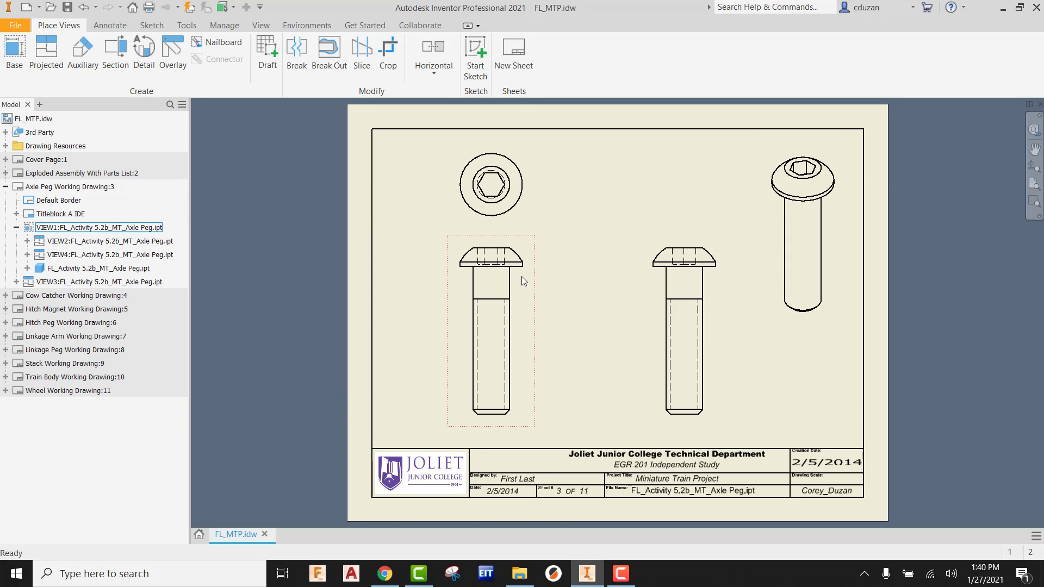
# Step: Delete the axle peg's projected right side view
pyautogui.click(690, 239)
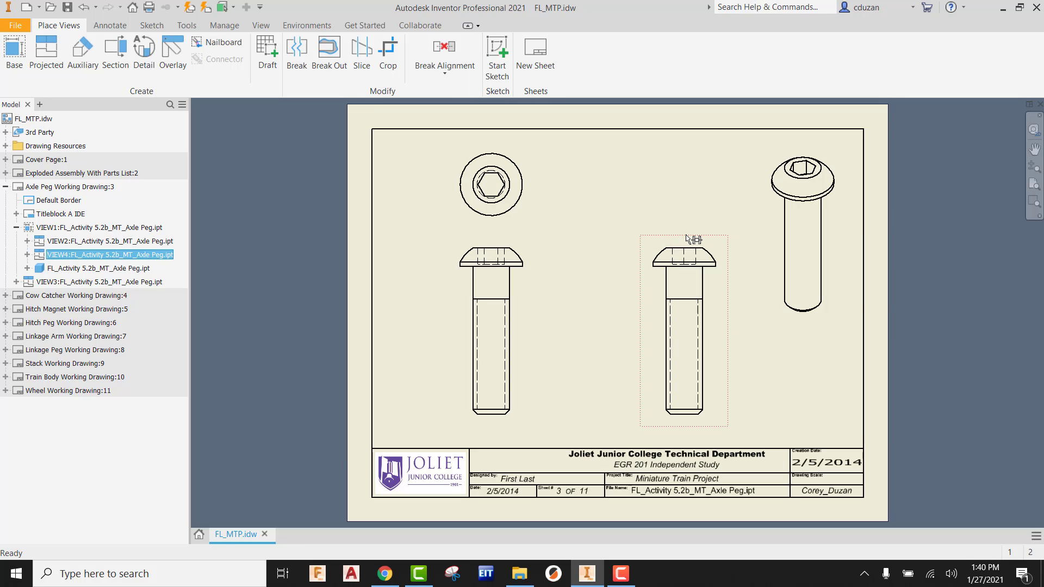
pyautogui.press('Delete')
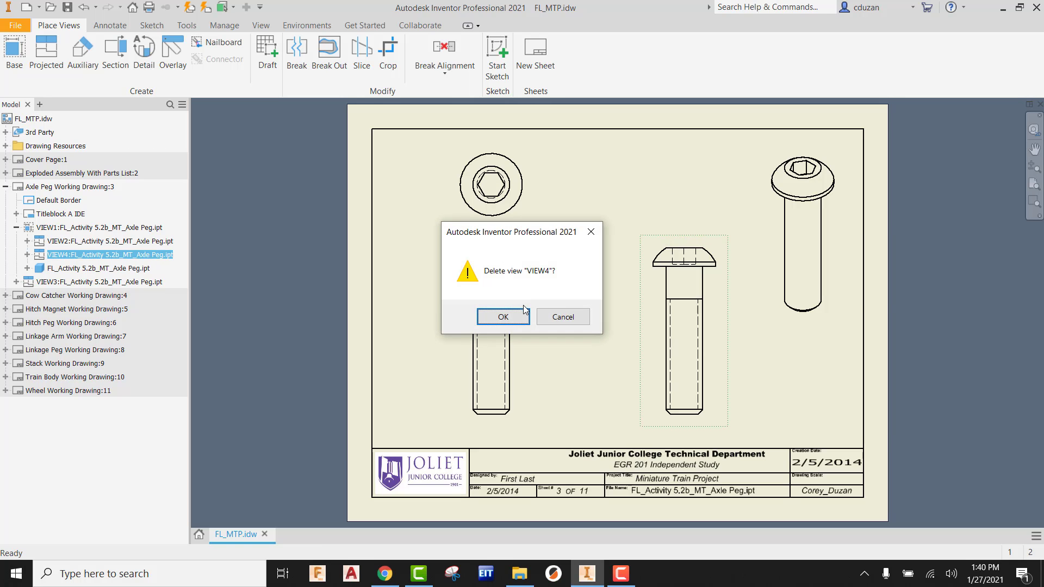
pyautogui.click(516, 320)
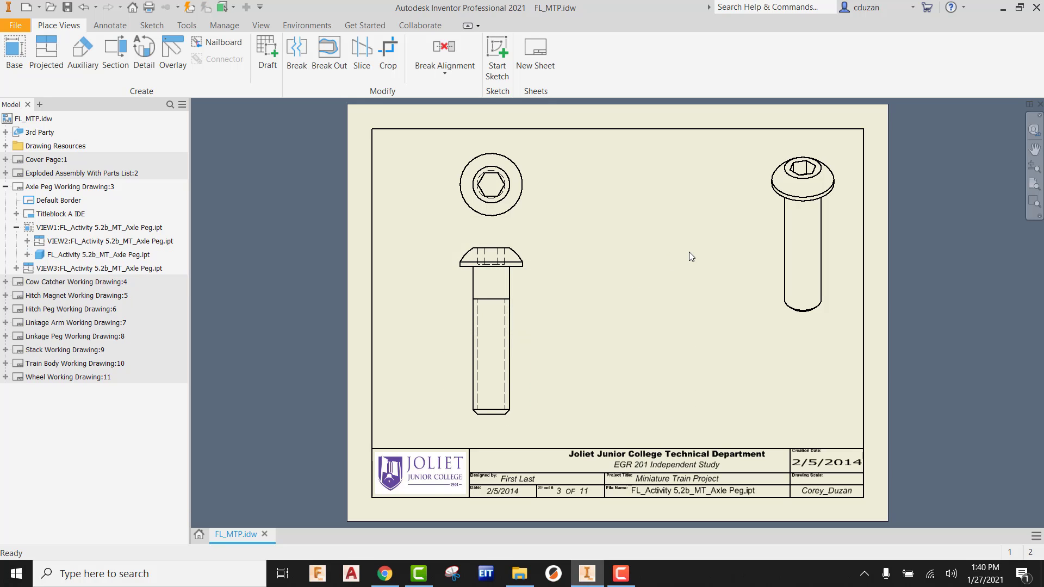
# Step: Apply the shaded style to the axle peg's isometric view
pyautogui.doubleClick(765, 213)
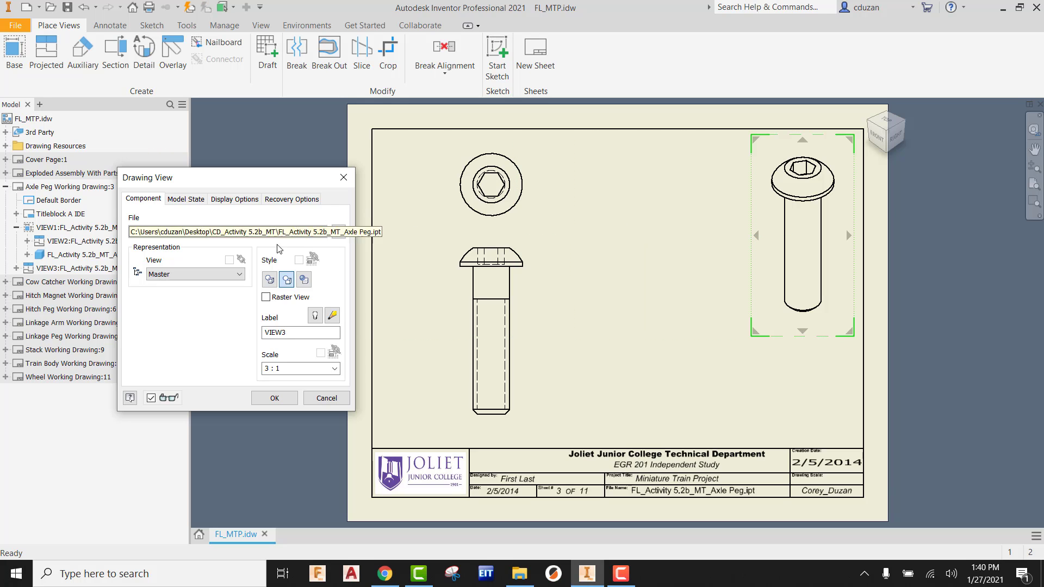
pyautogui.click(304, 279)
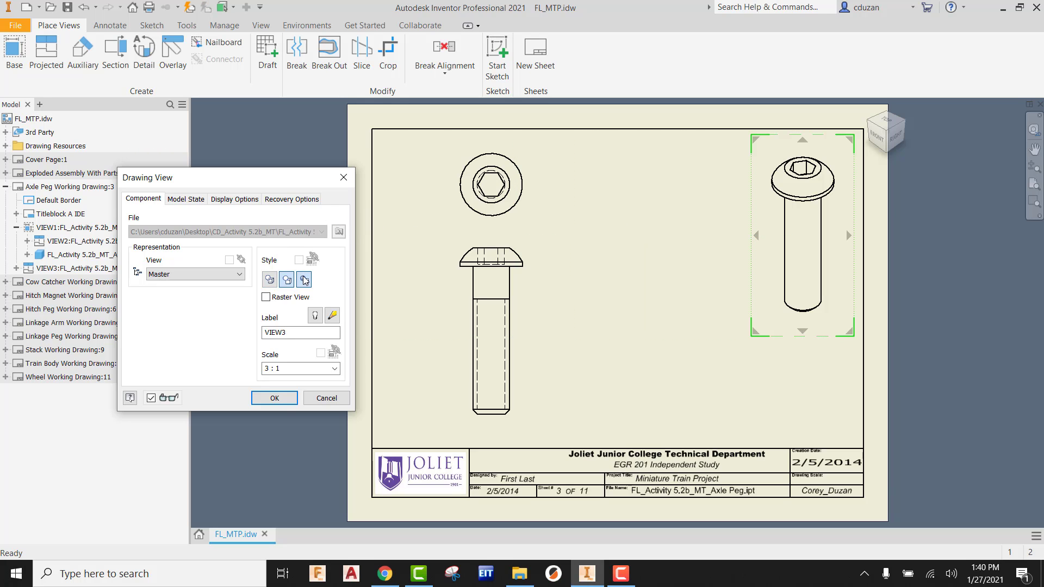
pyautogui.click(275, 398)
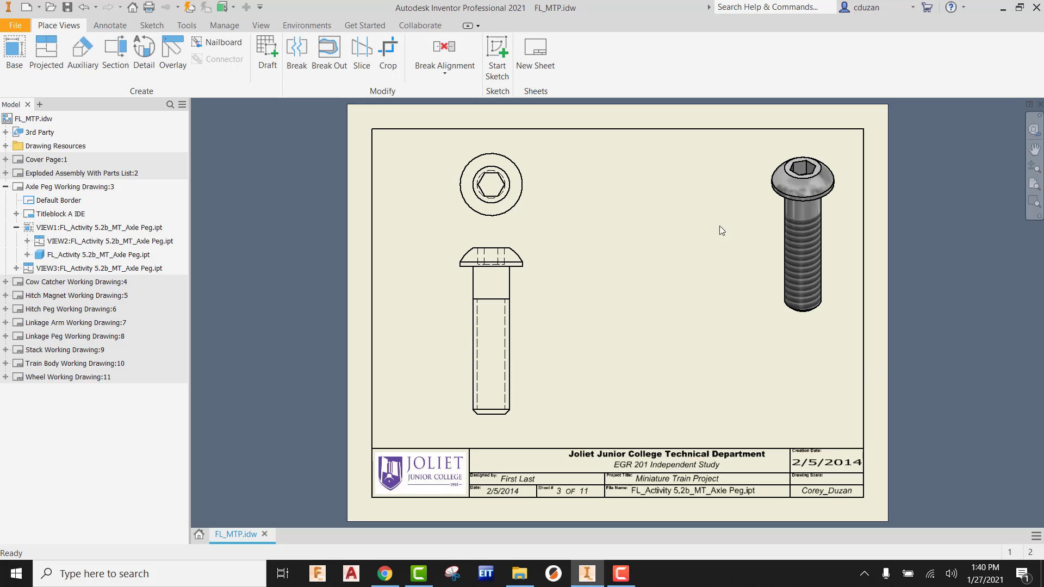
# Step: Set the isometric view's scale to 2:1 and move the view closer to the upper right corner of the sheet border
pyautogui.doubleClick(765, 258)
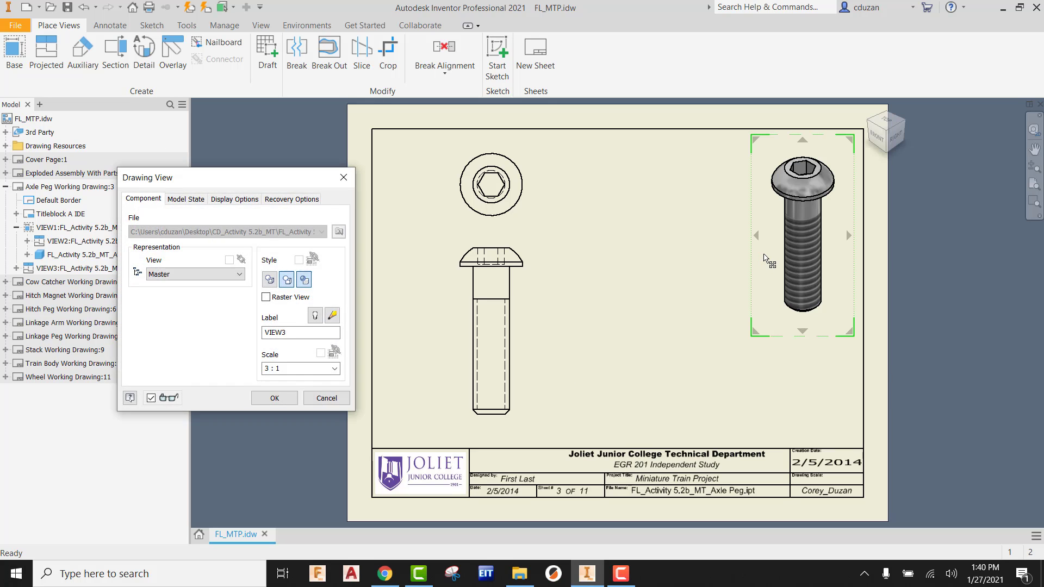
pyautogui.click(334, 368)
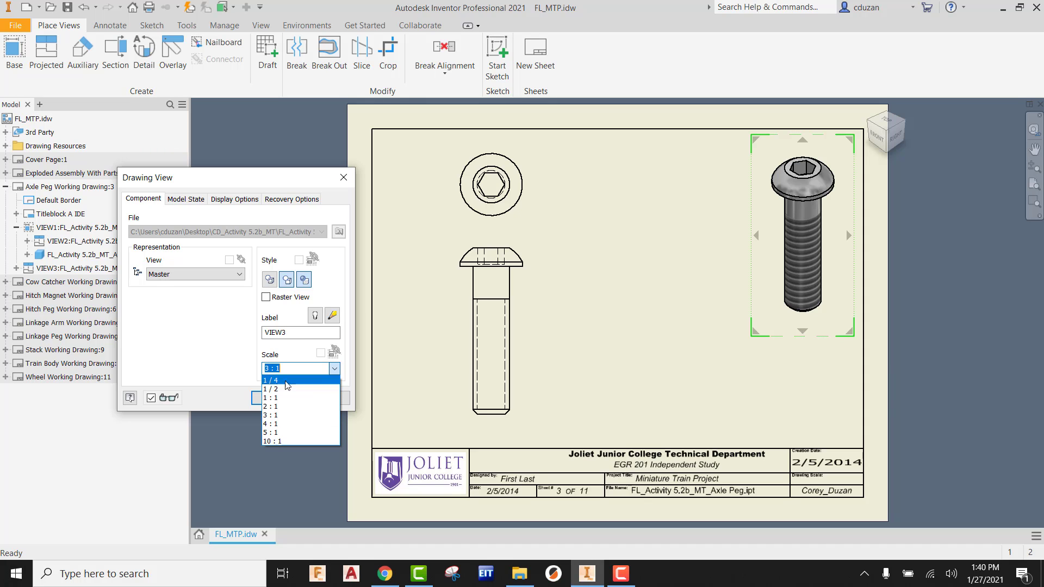
pyautogui.click(298, 377)
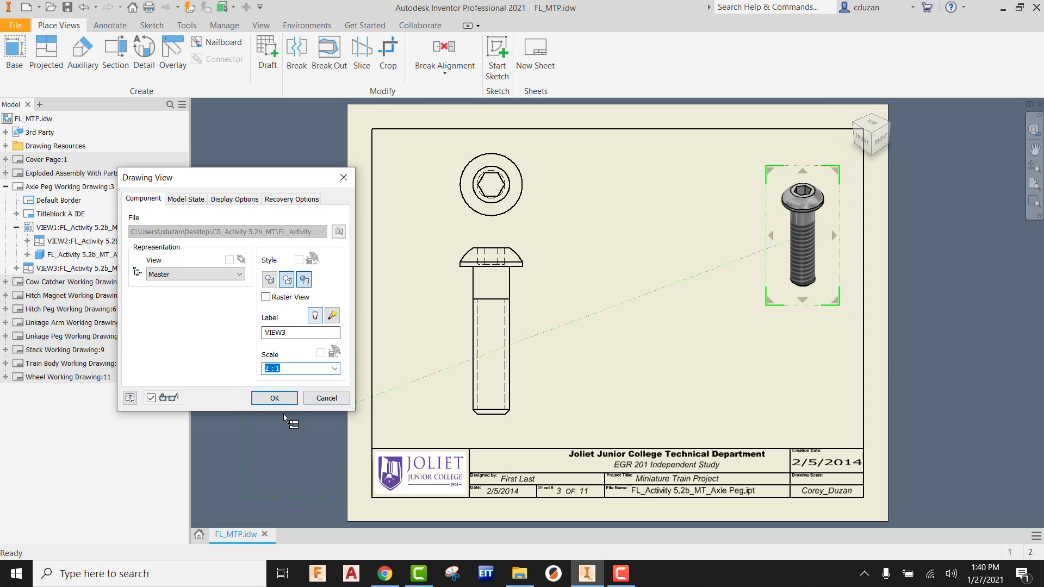
pyautogui.click(275, 398)
pyautogui.click(815, 223)
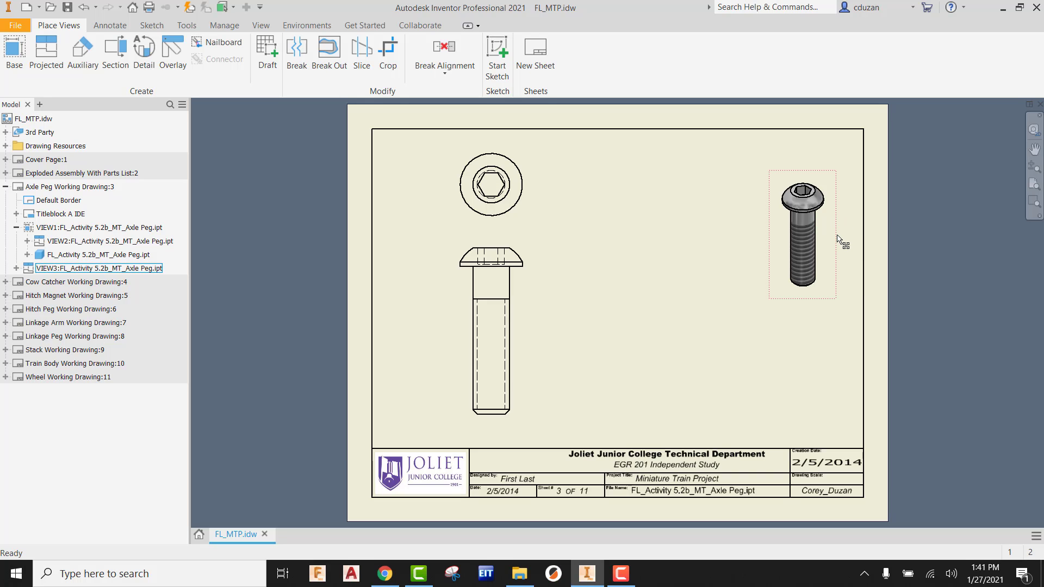
pyautogui.moveTo(838, 232); pyautogui.dragTo(851, 210)
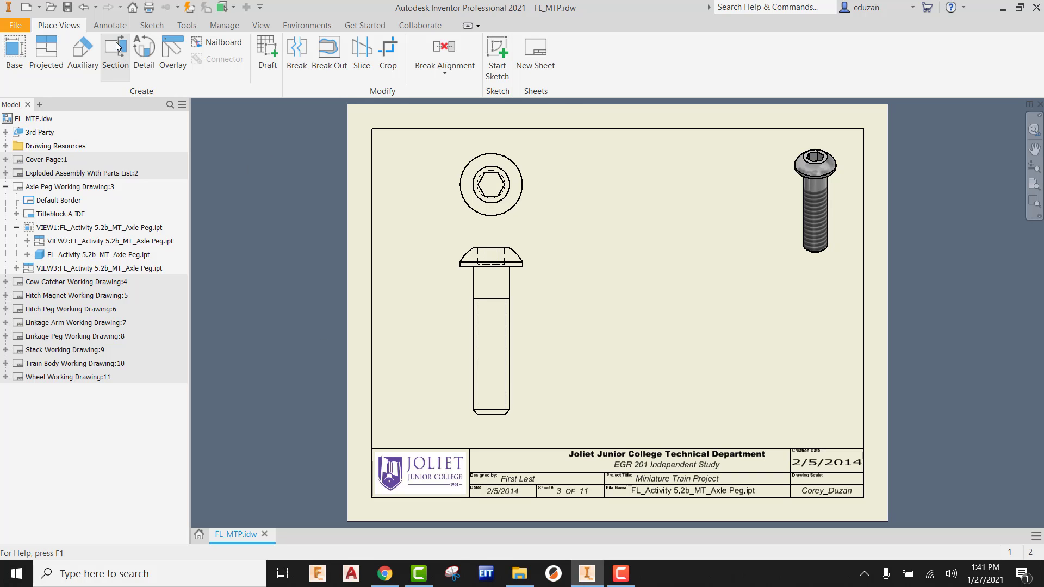
# Step: Bring up the annotation tools for the Axle Peg Working Drawing sheet
pyautogui.click(109, 25)
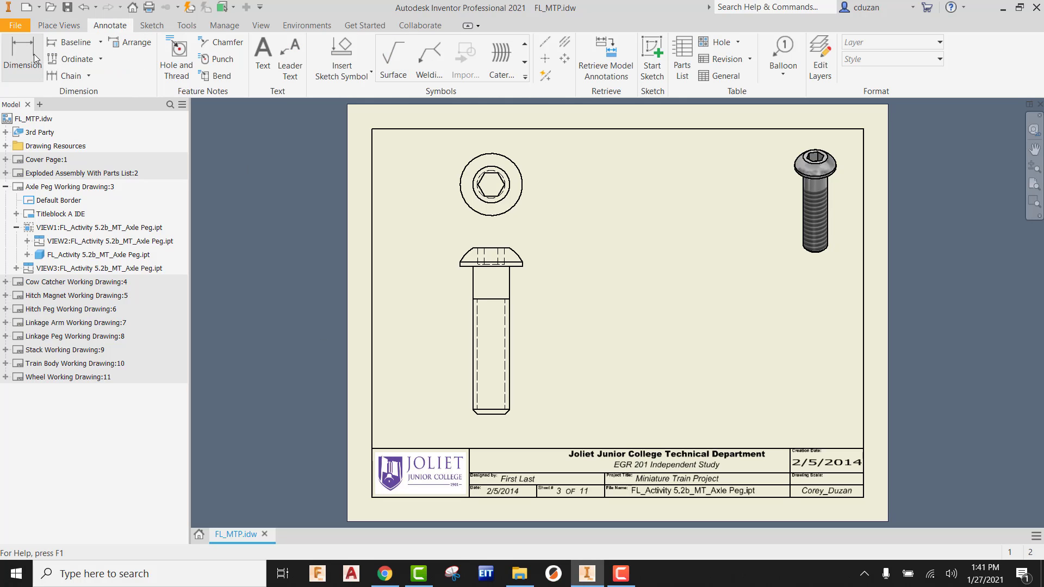